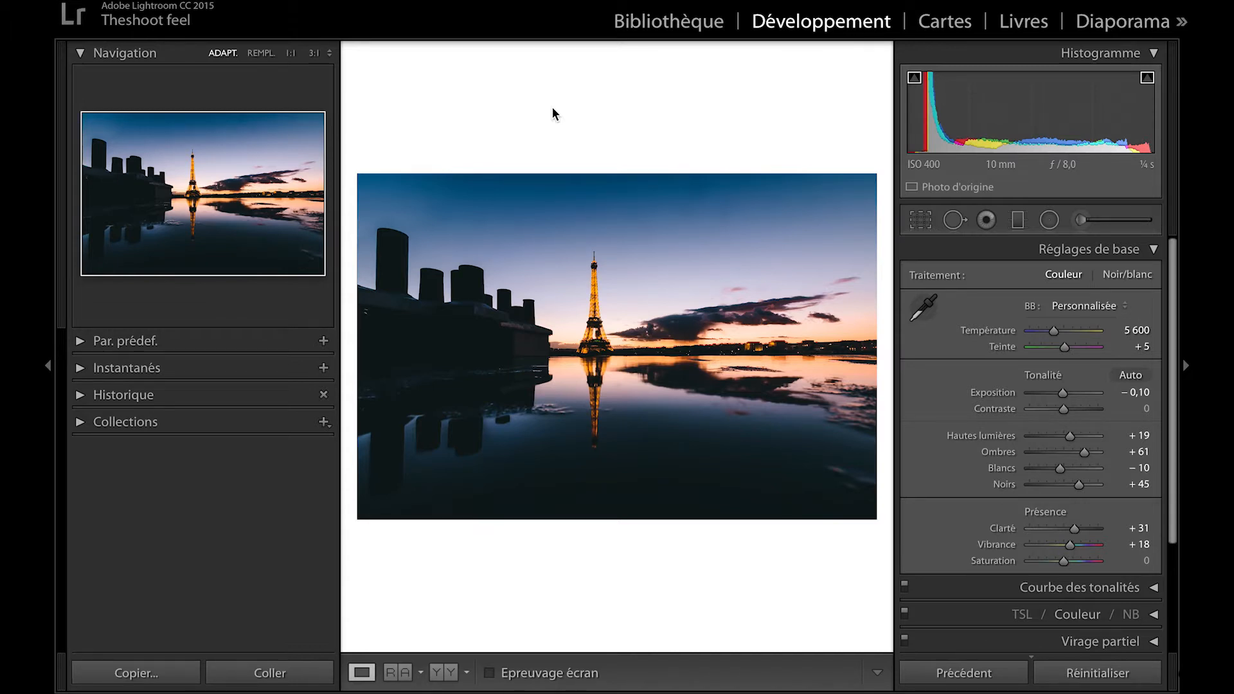
Try the Noir background colour around the photo and restore the Blanc background.
right_click(554, 114)
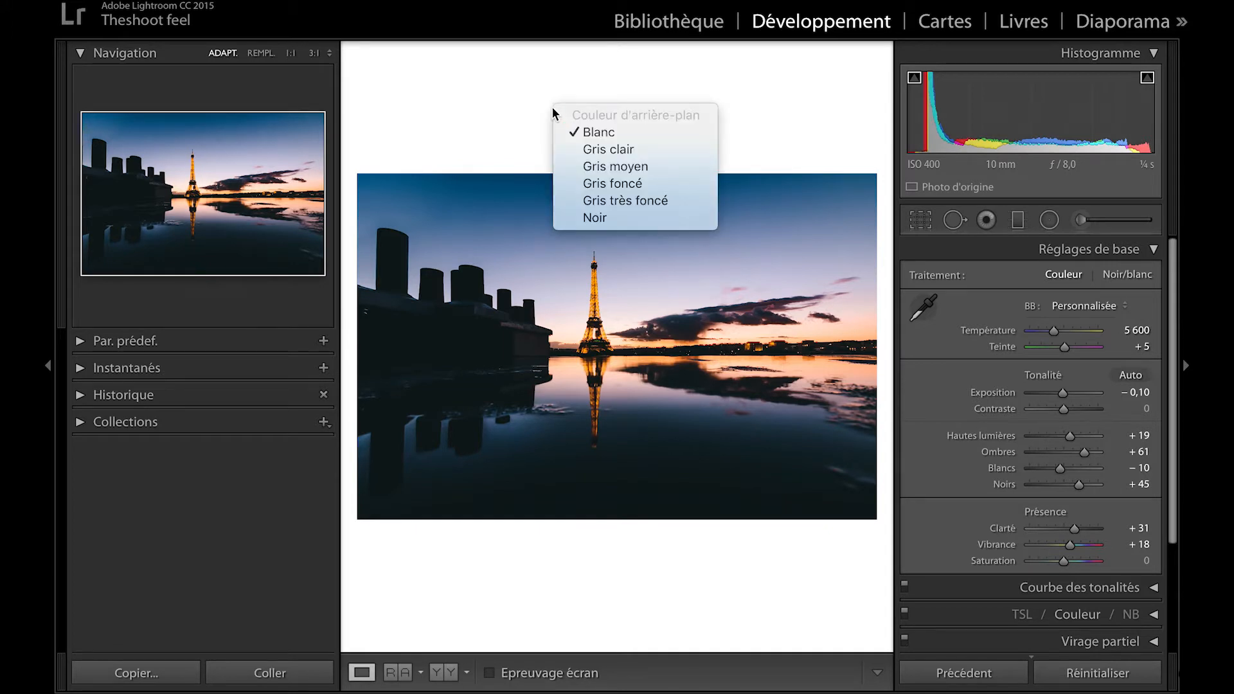
click(594, 218)
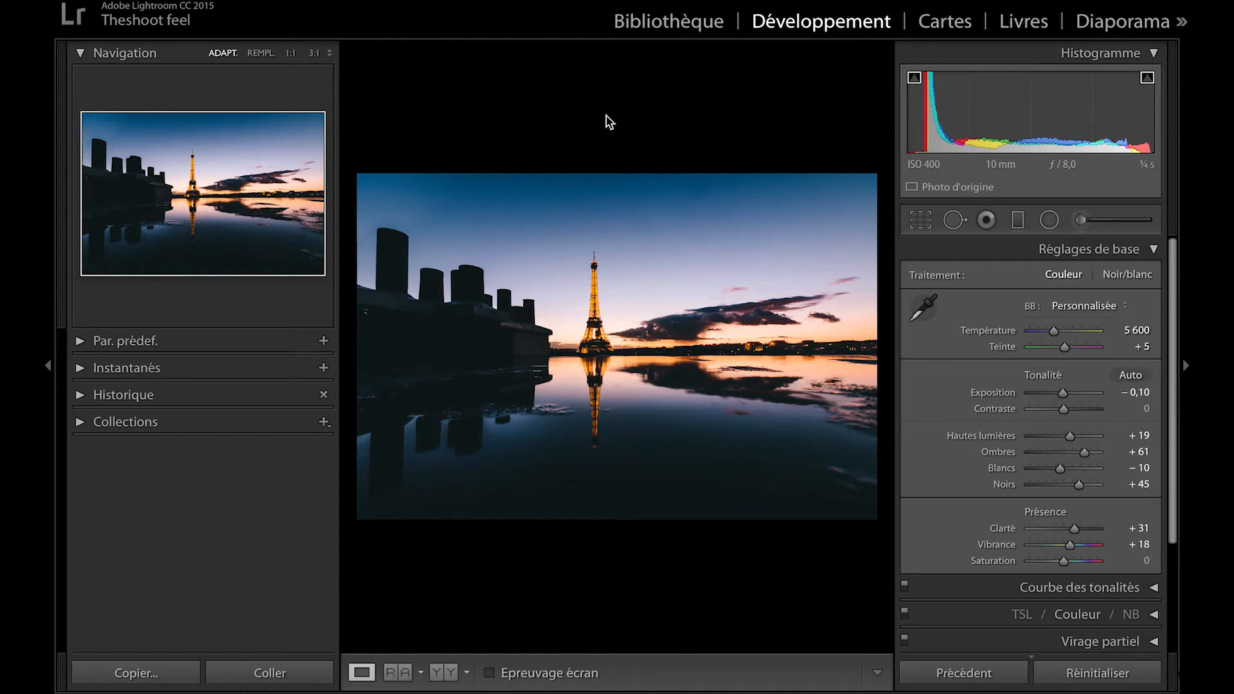
right_click(608, 119)
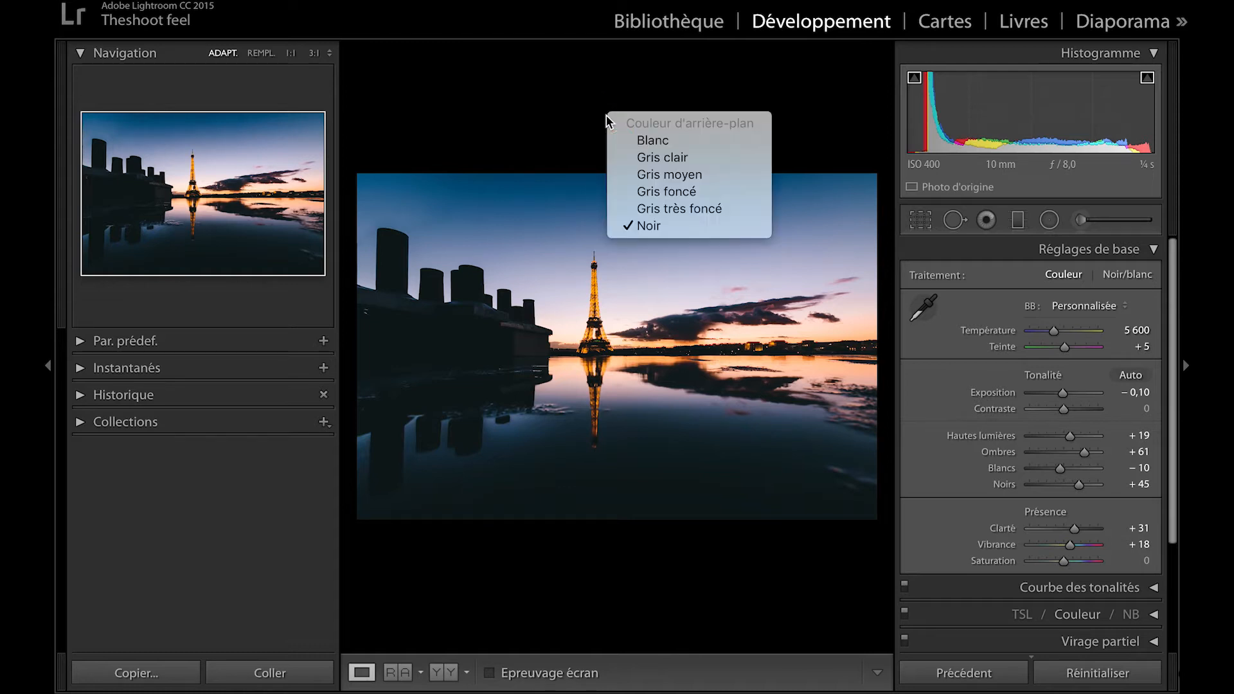
click(629, 143)
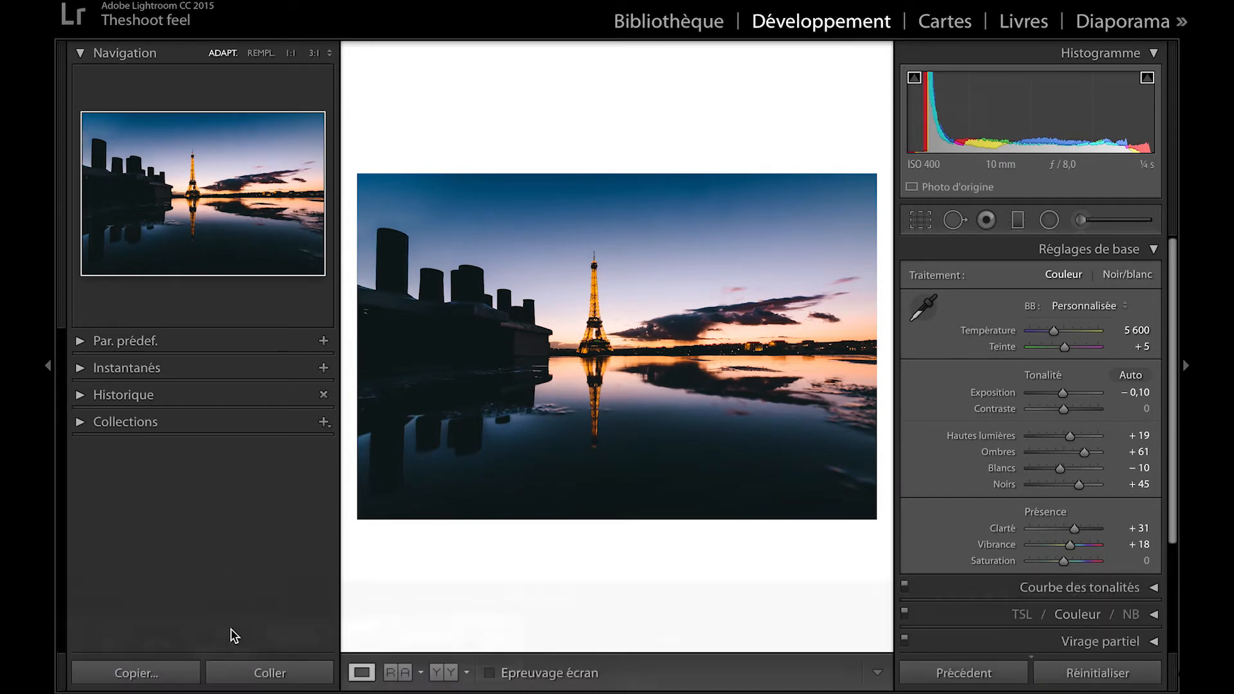
Open the covered walkway photo IMG_6603.jpg and set its Blancs to −21.
mouse_move(241, 668)
click(223, 648)
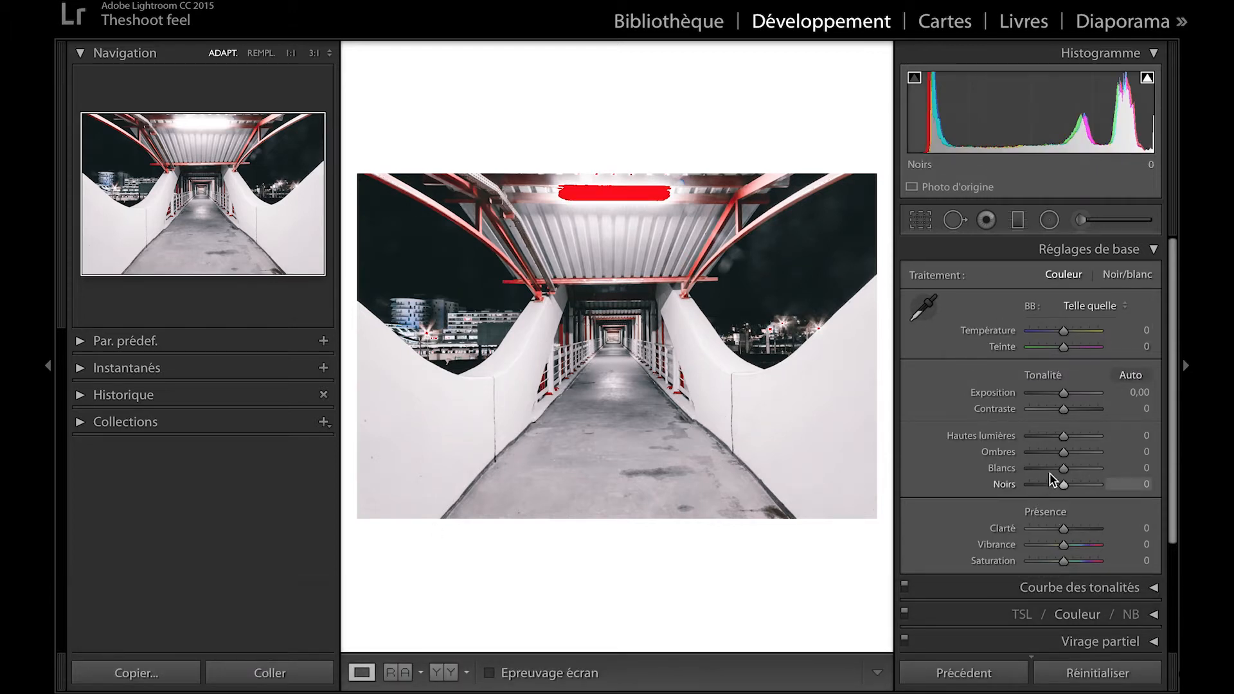
drag(1062, 469, 1055, 473)
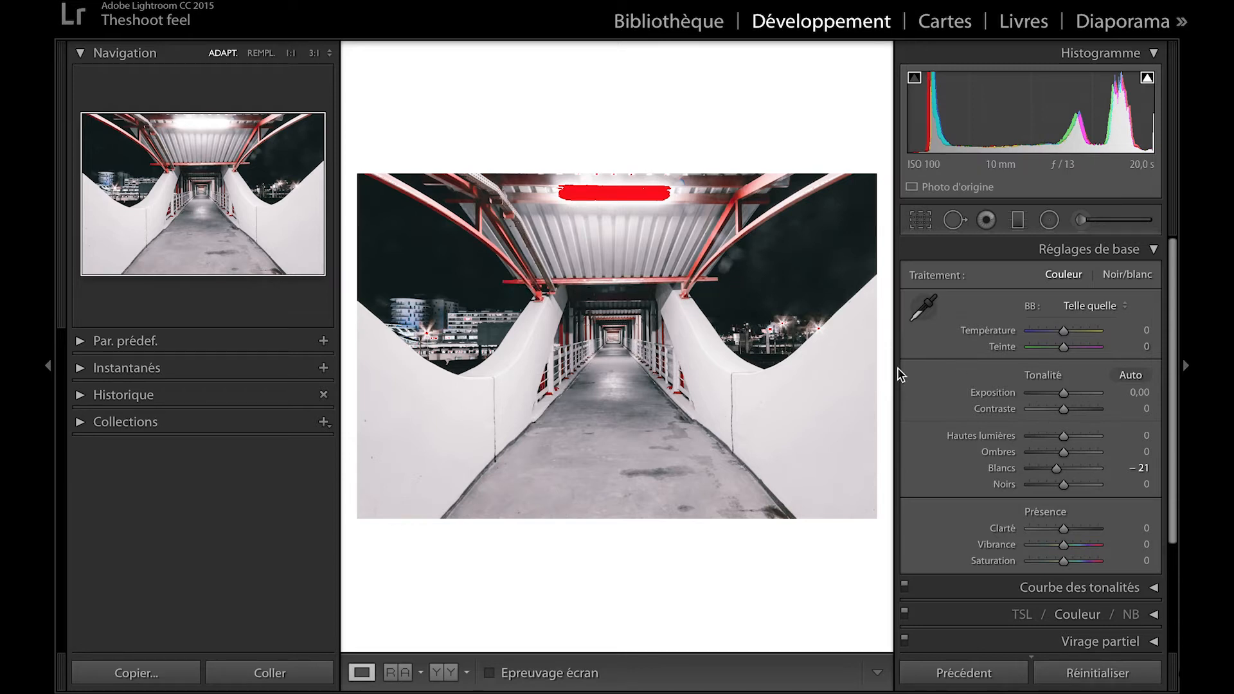
Correct the walkway's perspective with guided Upright, drawing one guide along the red crossbeam and one along the left wall's vertical joint.
scroll(1012, 539, down, 3)
scroll(1018, 533, up, 3)
click(1131, 252)
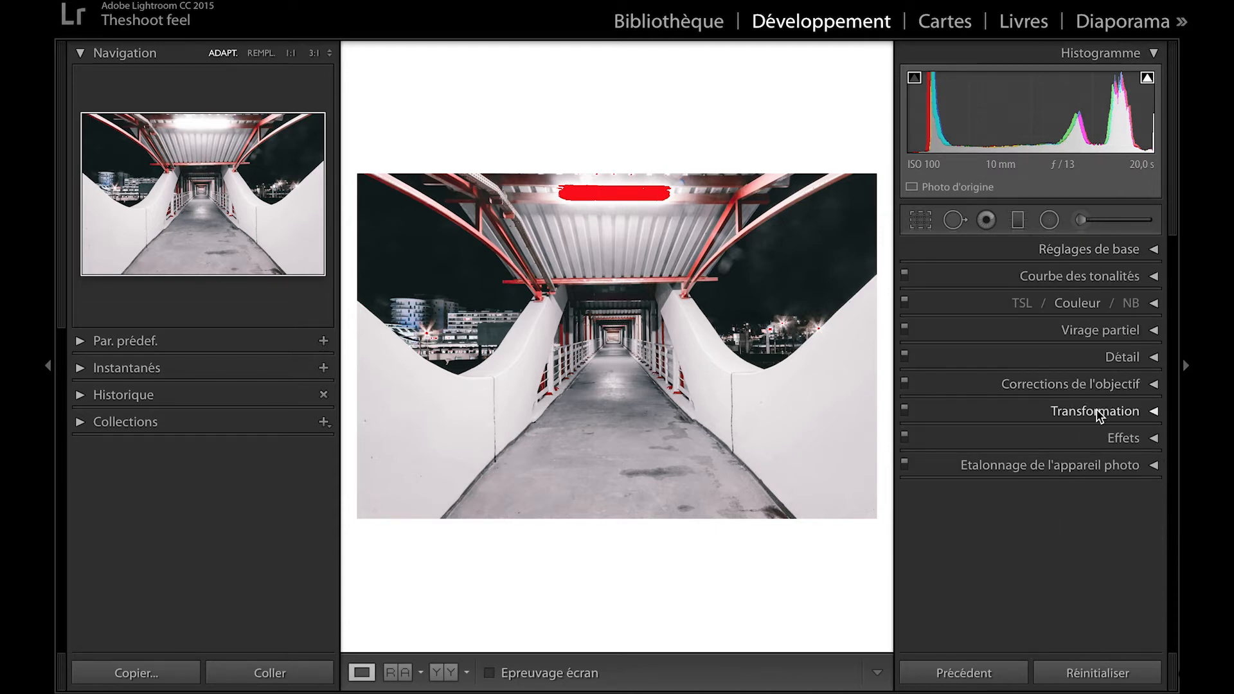
click(1099, 411)
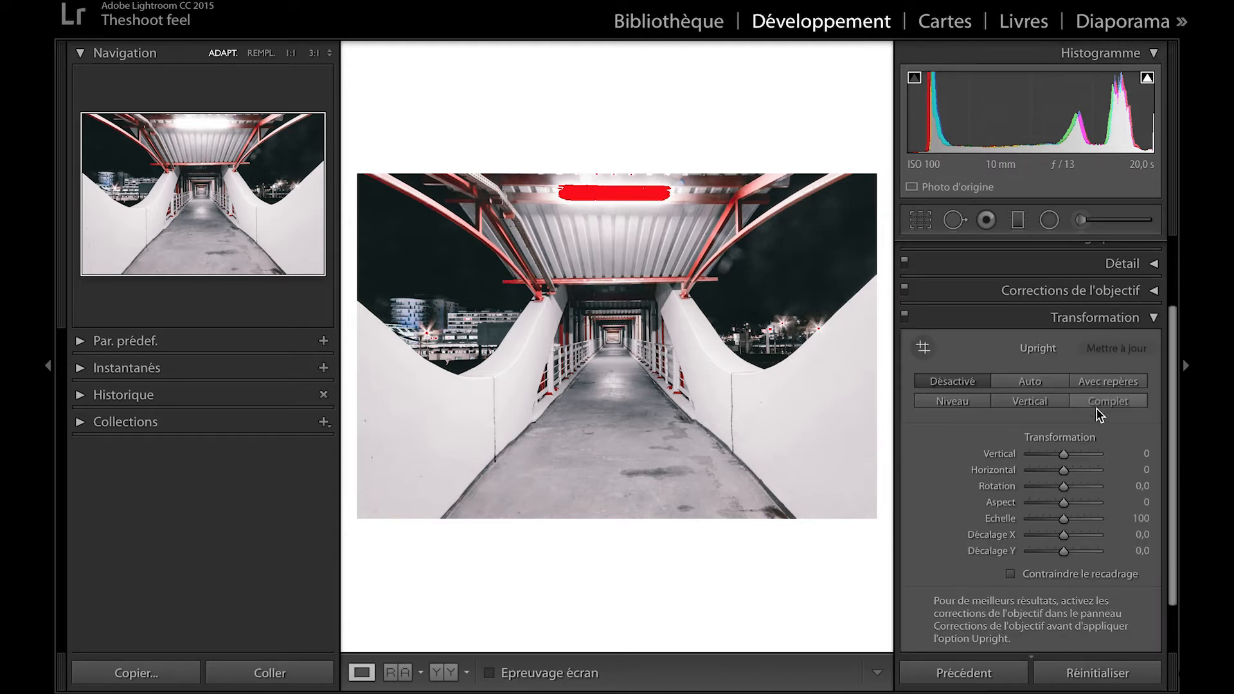
click(924, 350)
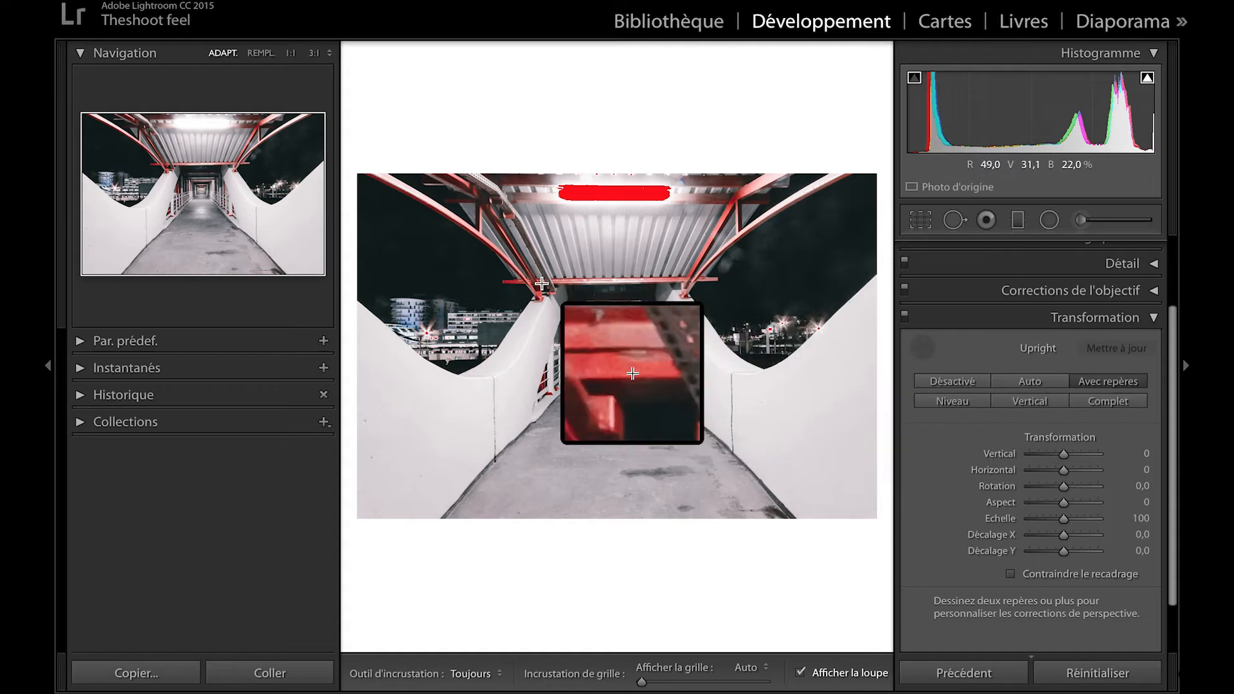
drag(505, 283, 717, 278)
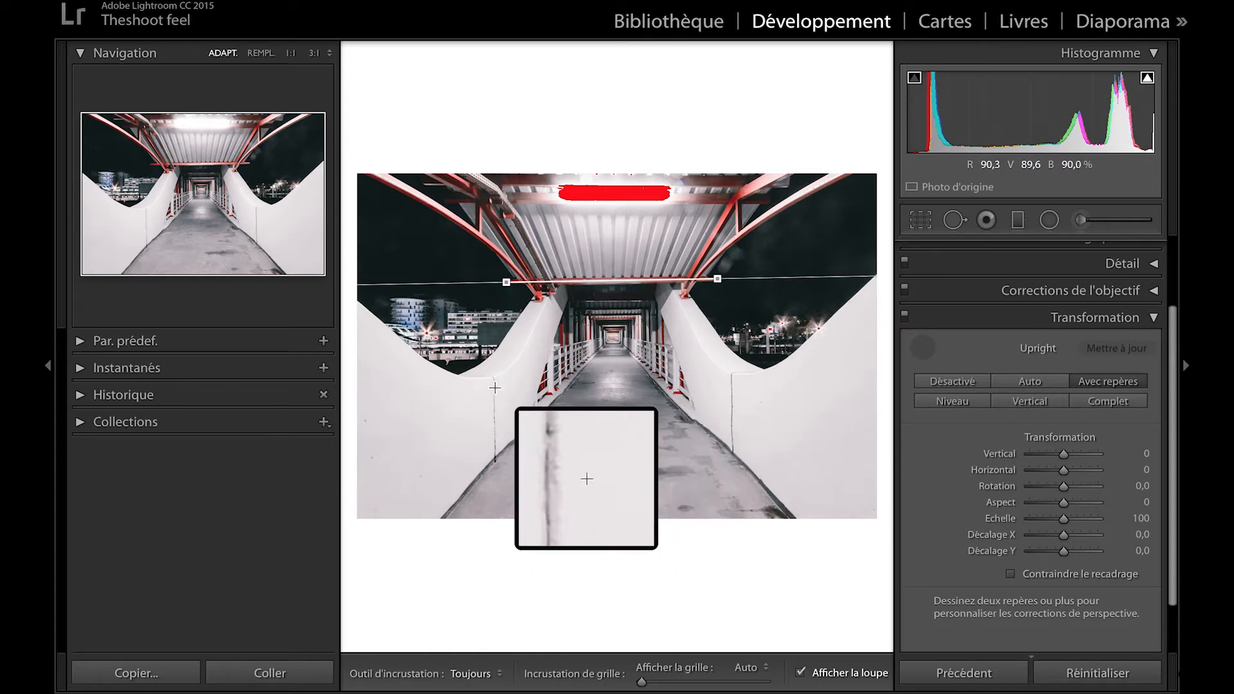
mouse_move(495, 380)
mouse_down()
mouse_move(496, 491)
mouse_move(495, 457)
mouse_up()
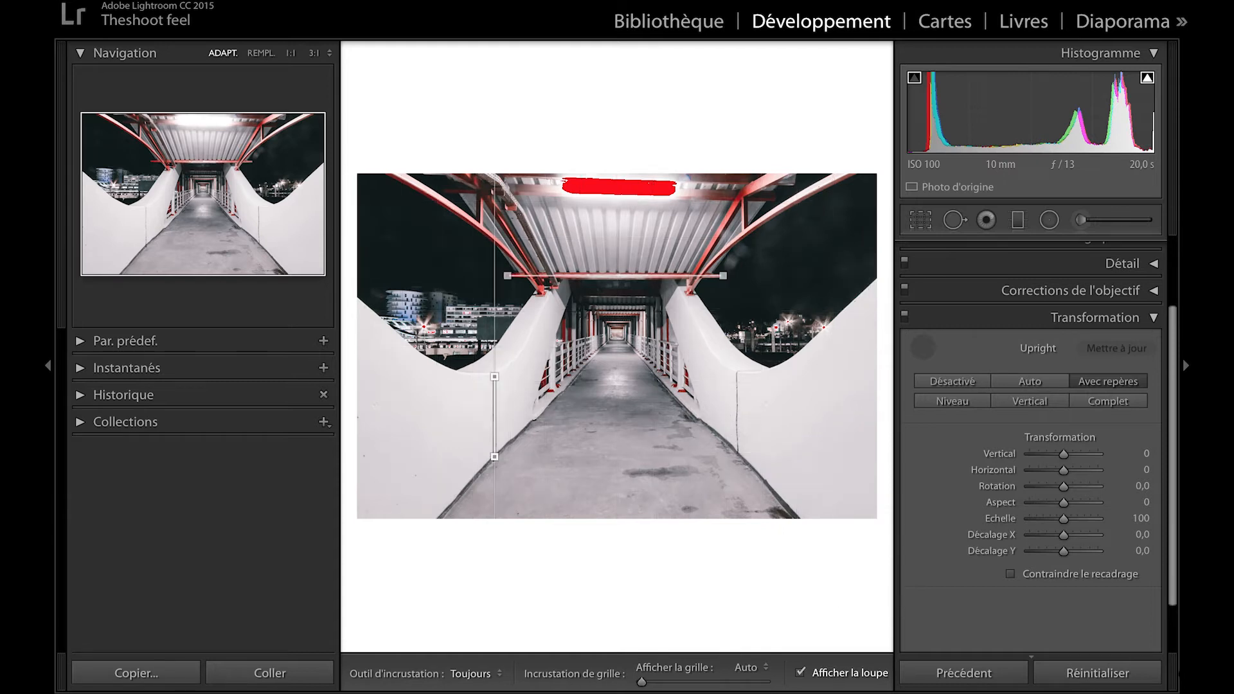
Show the filmstrip and apply the Auto Upright correction to the walkway photo.
click(617, 690)
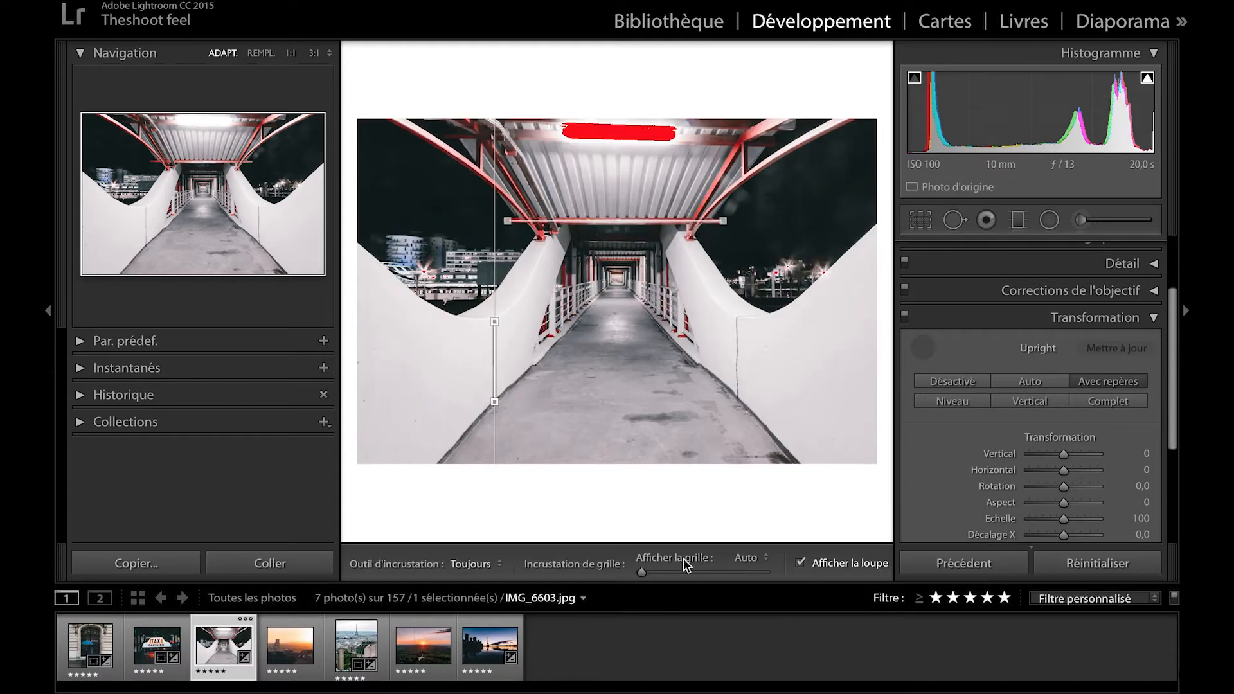
scroll(1142, 387, down, 5)
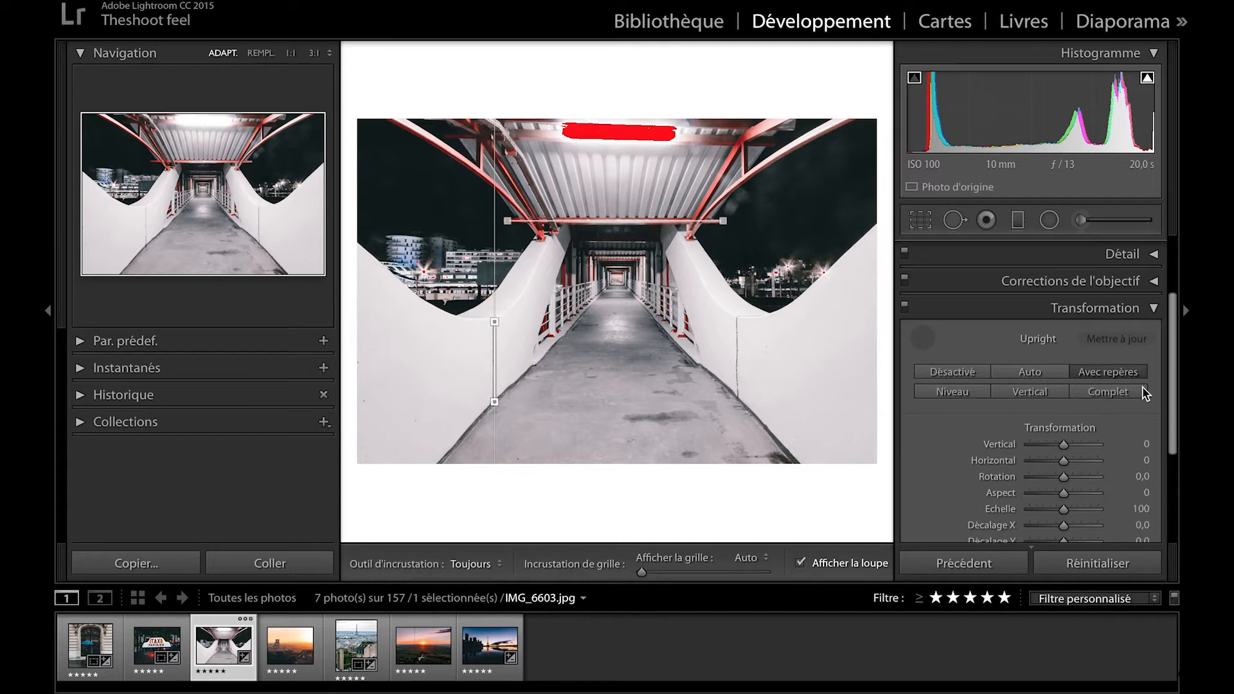
scroll(1143, 388, up, 5)
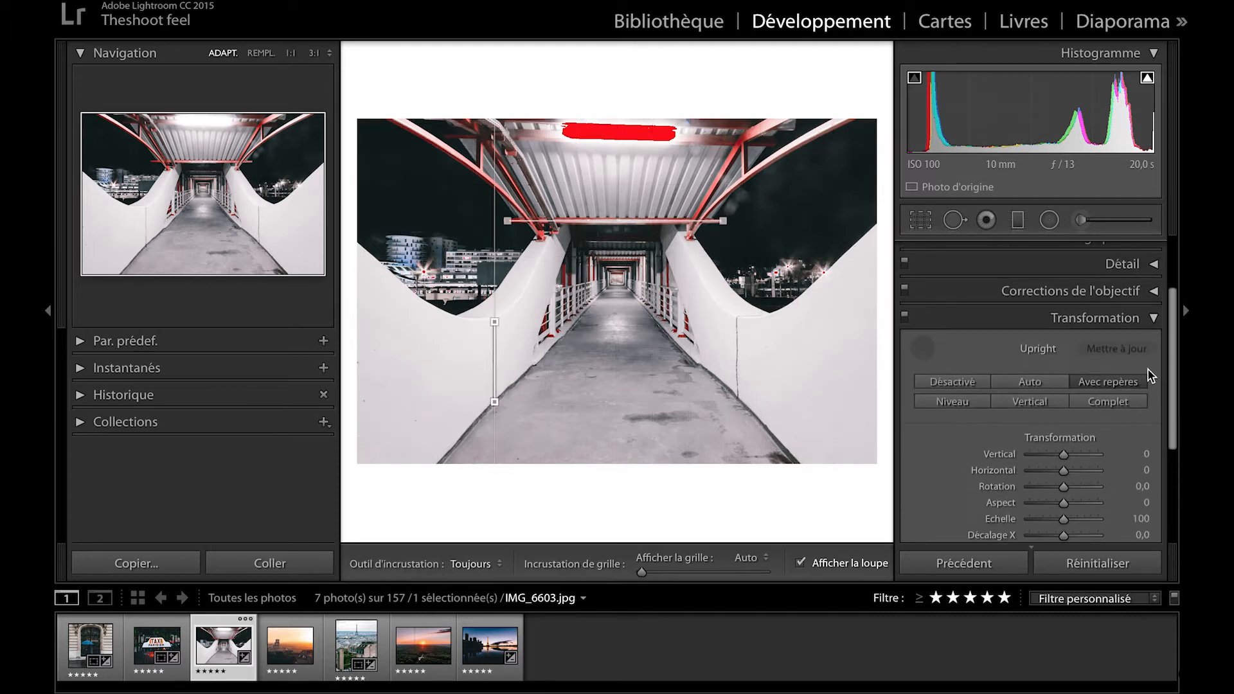
click(1154, 319)
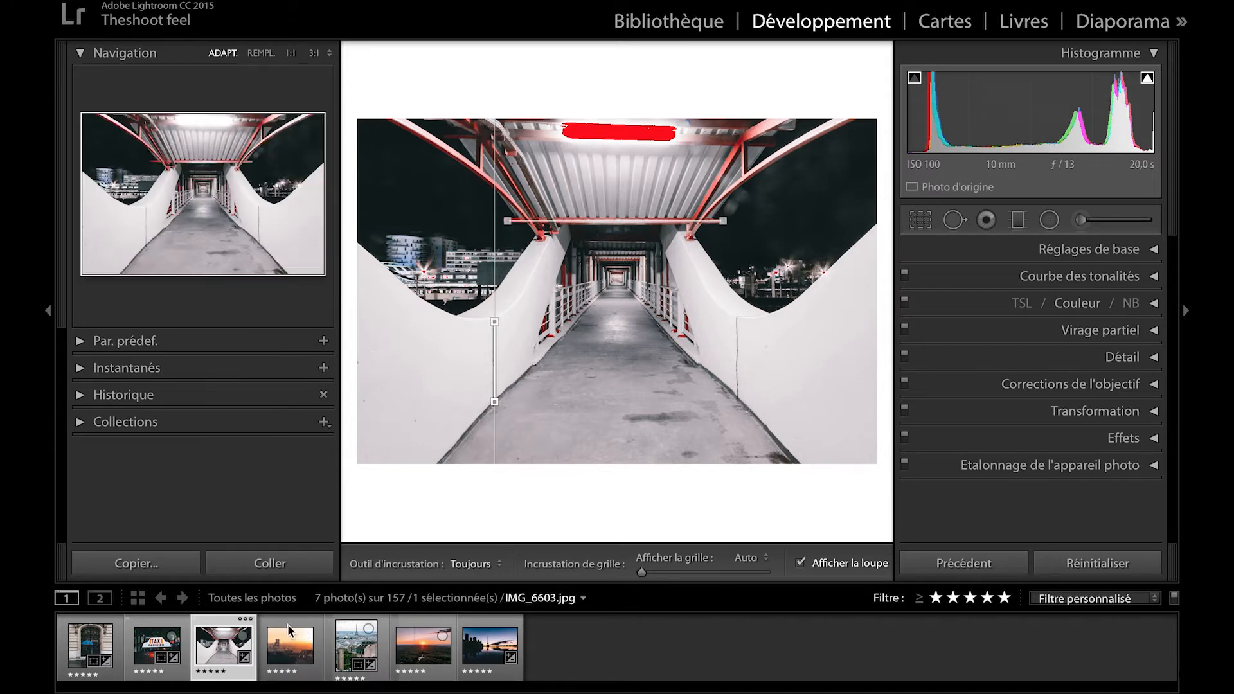
click(1050, 416)
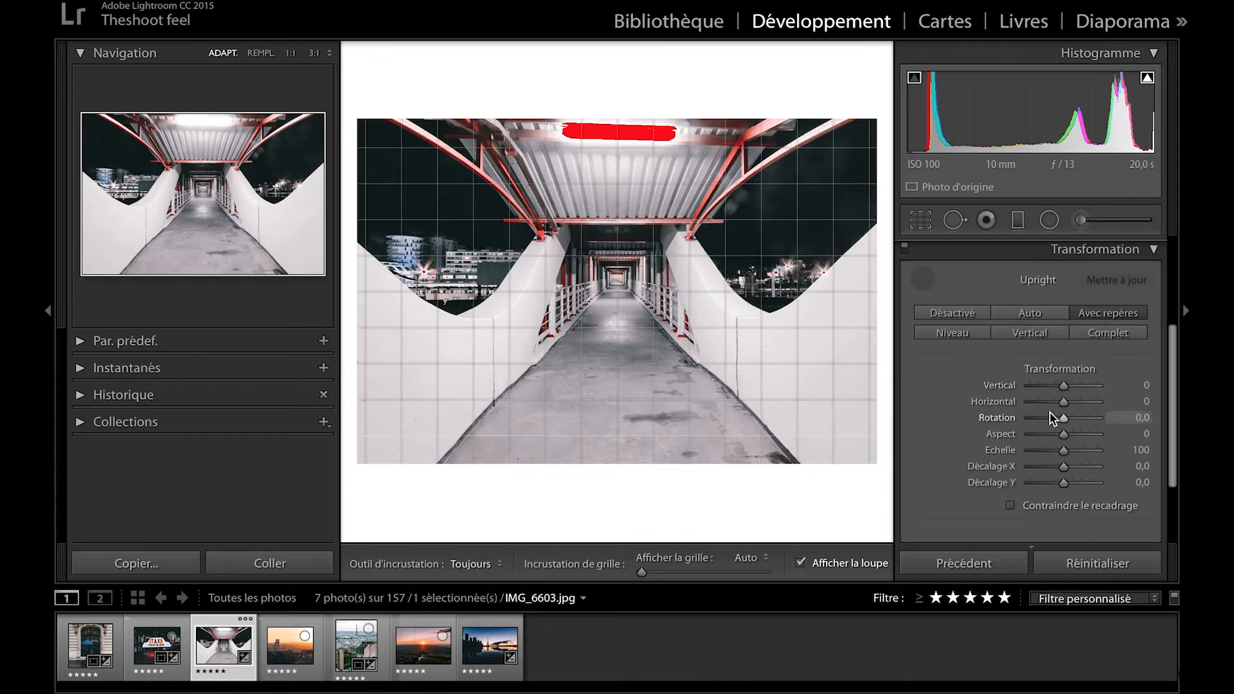
click(1033, 315)
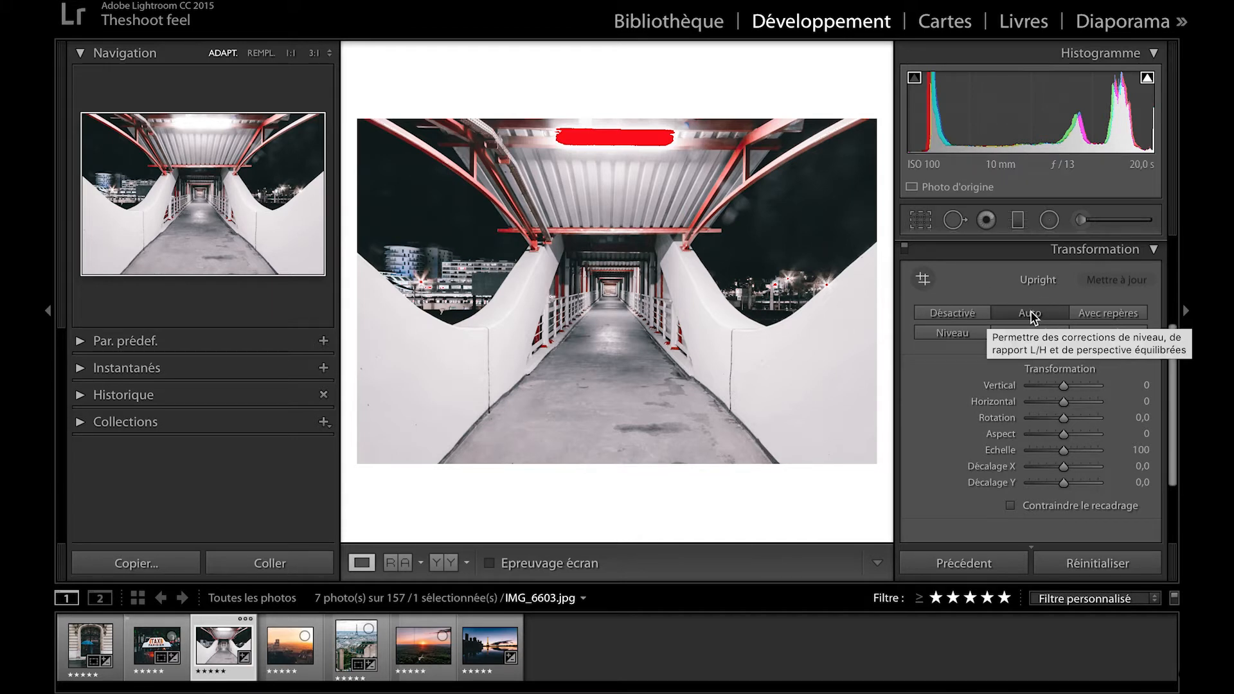
click(1151, 250)
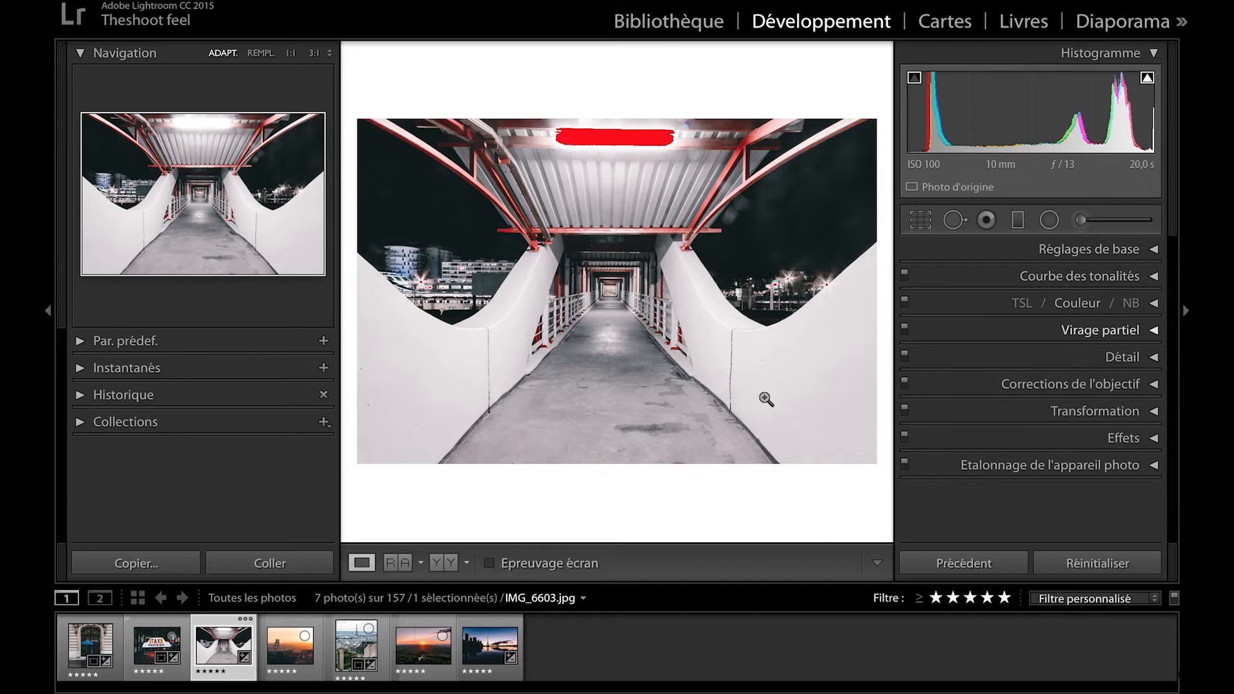
Open the sunset city photo IMG_5421.jpg and make Hautes lumières in the basic settings the active adjustment.
click(288, 645)
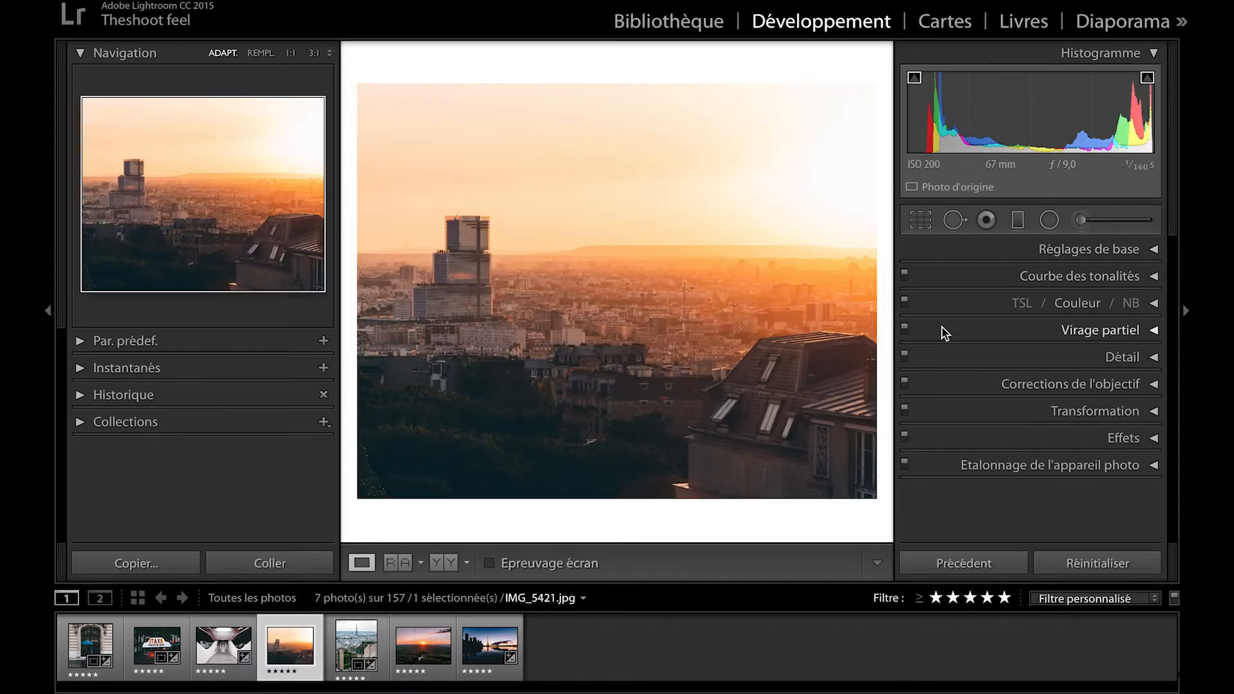
click(1054, 253)
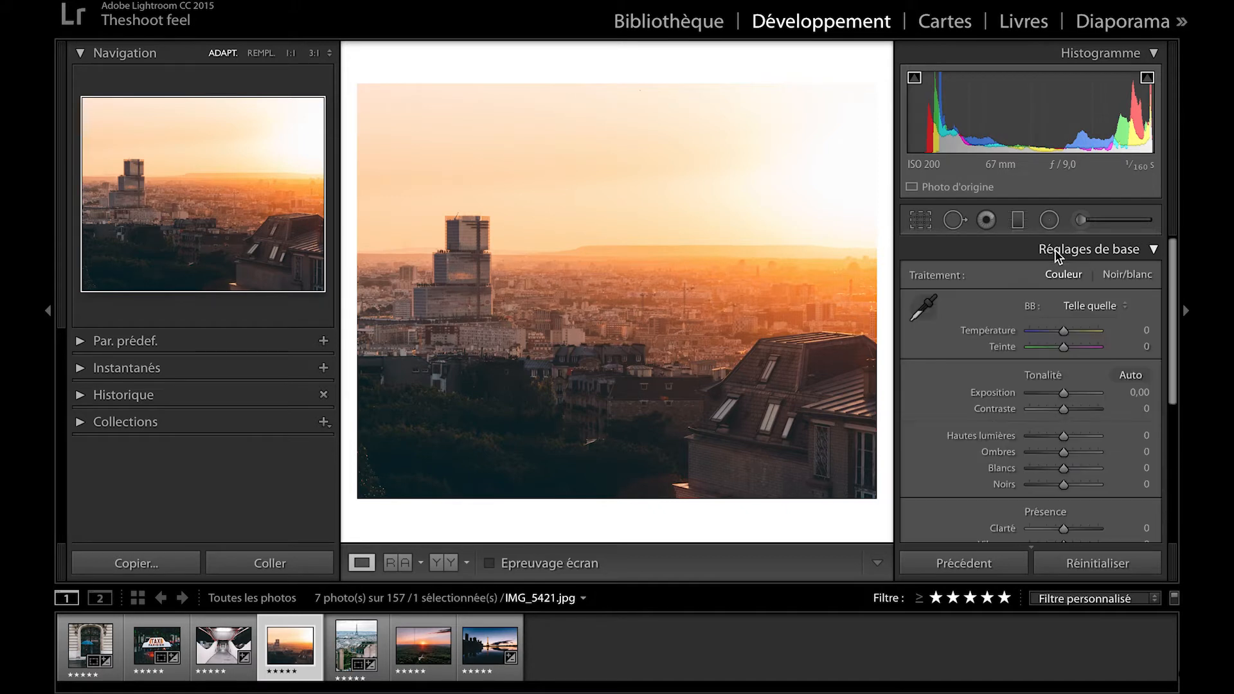
click(1007, 435)
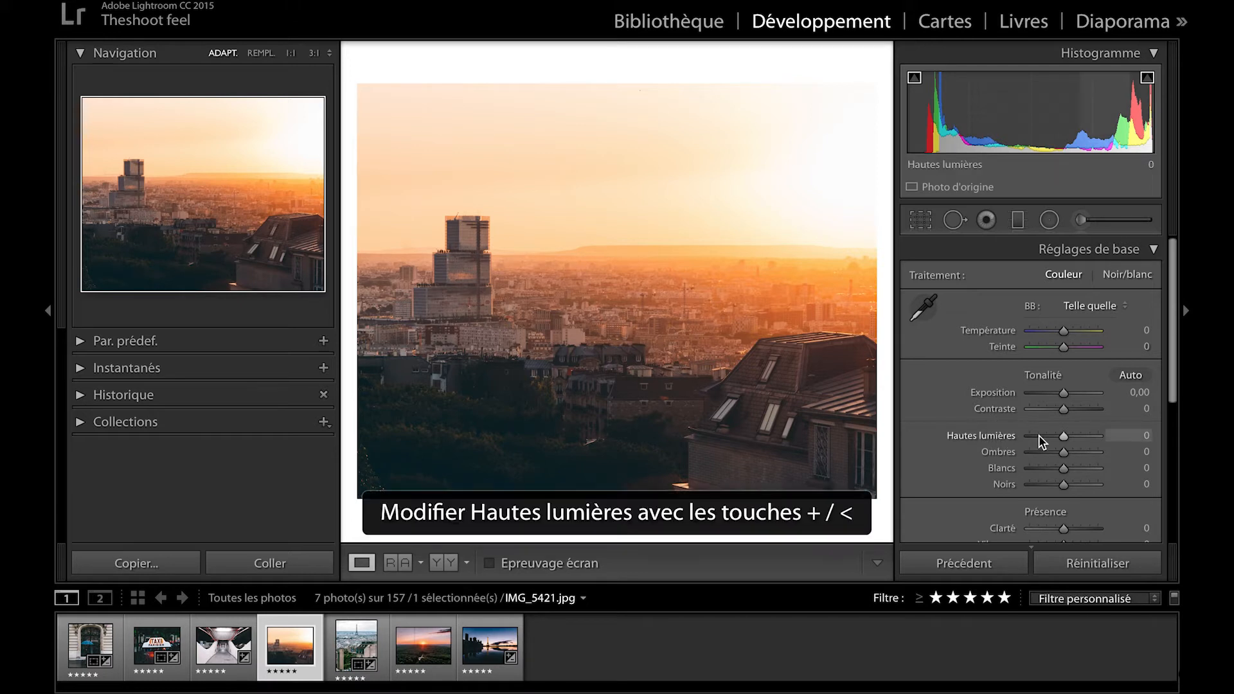
Lower Hautes lumières on the sunset photo in increments to −81.
mouse_move(1062, 441)
mouse_down()
mouse_move(1026, 443)
mouse_move(1084, 443)
mouse_move(1062, 449)
mouse_up()
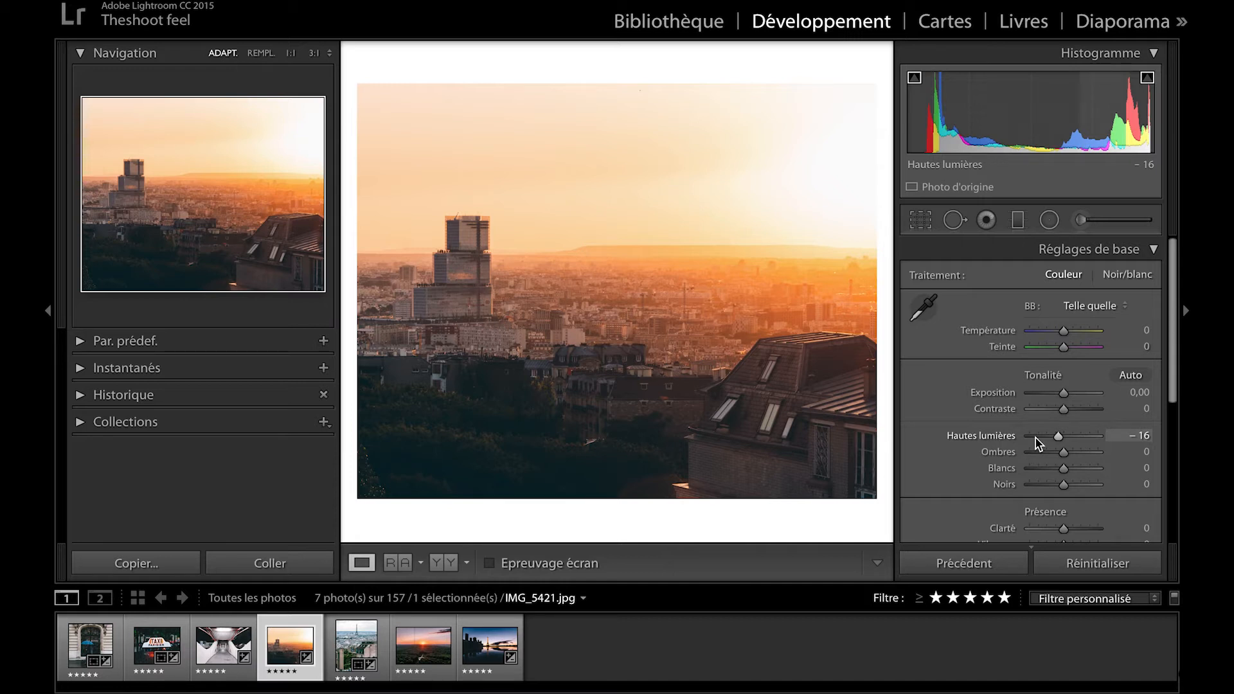
key(Down)
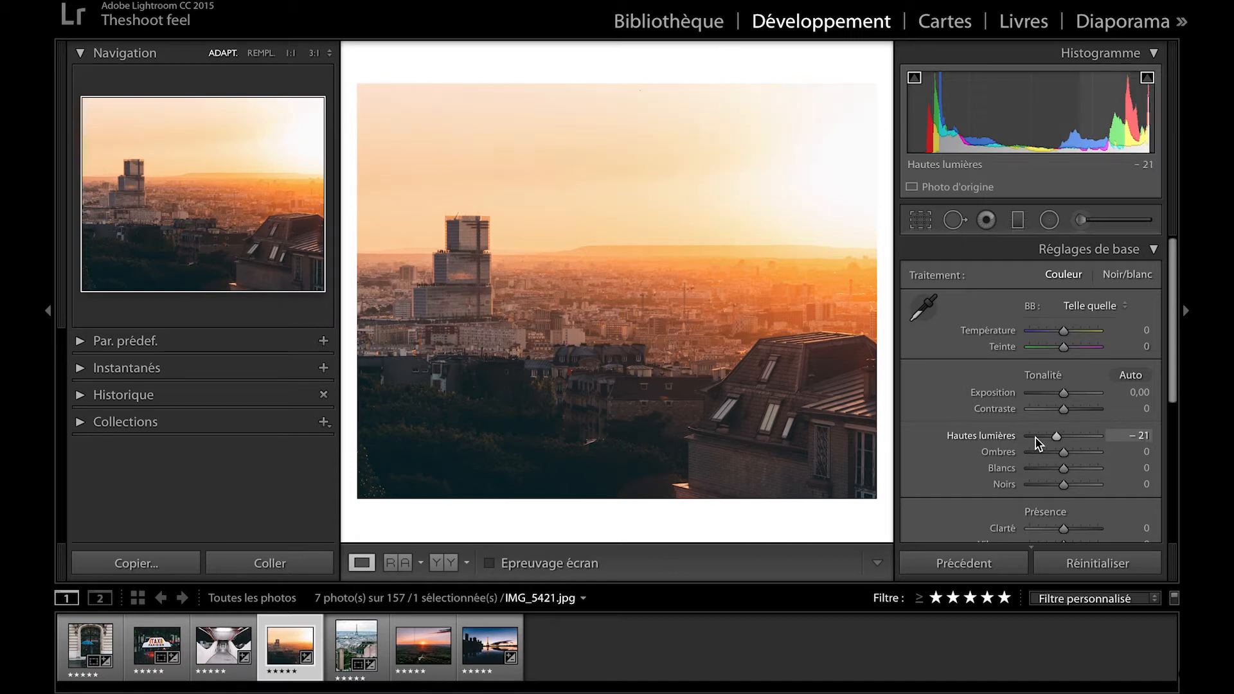
key(Down)
key(Down)
key(Down)
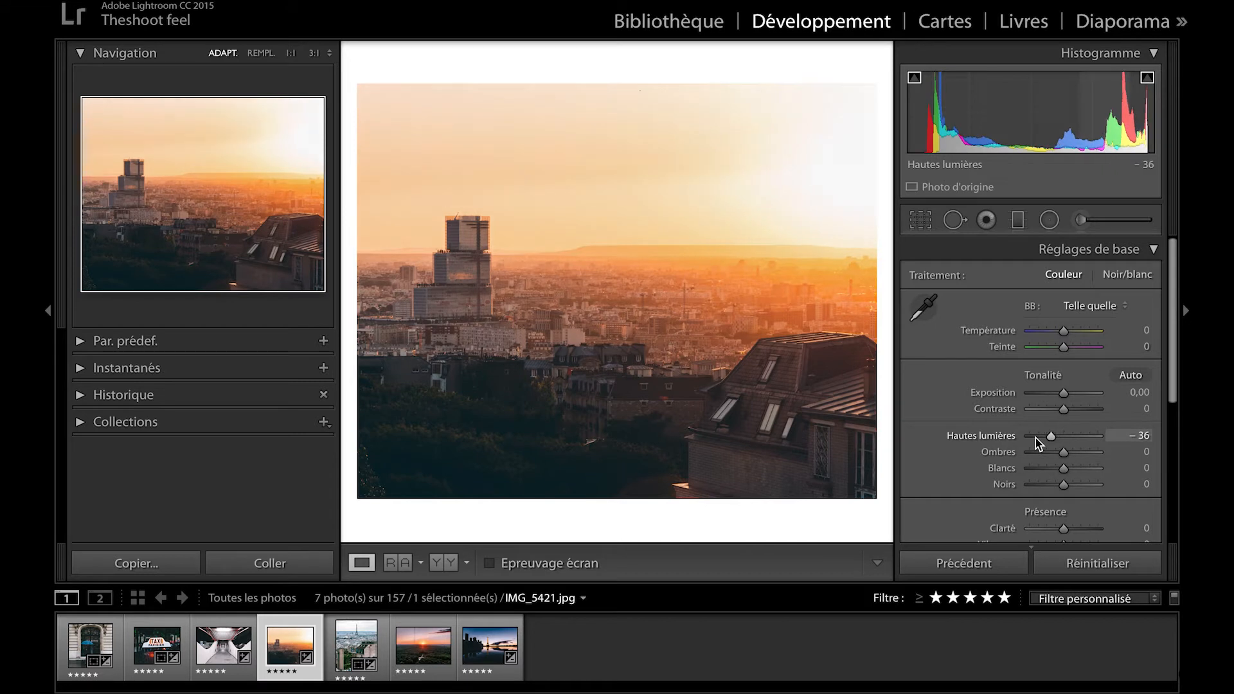
key(Down)
key(Down)
key(Down)
key(Down)
key(Down)
key(Down)
key(Down)
key(Down)
key(Down)
key(Down)
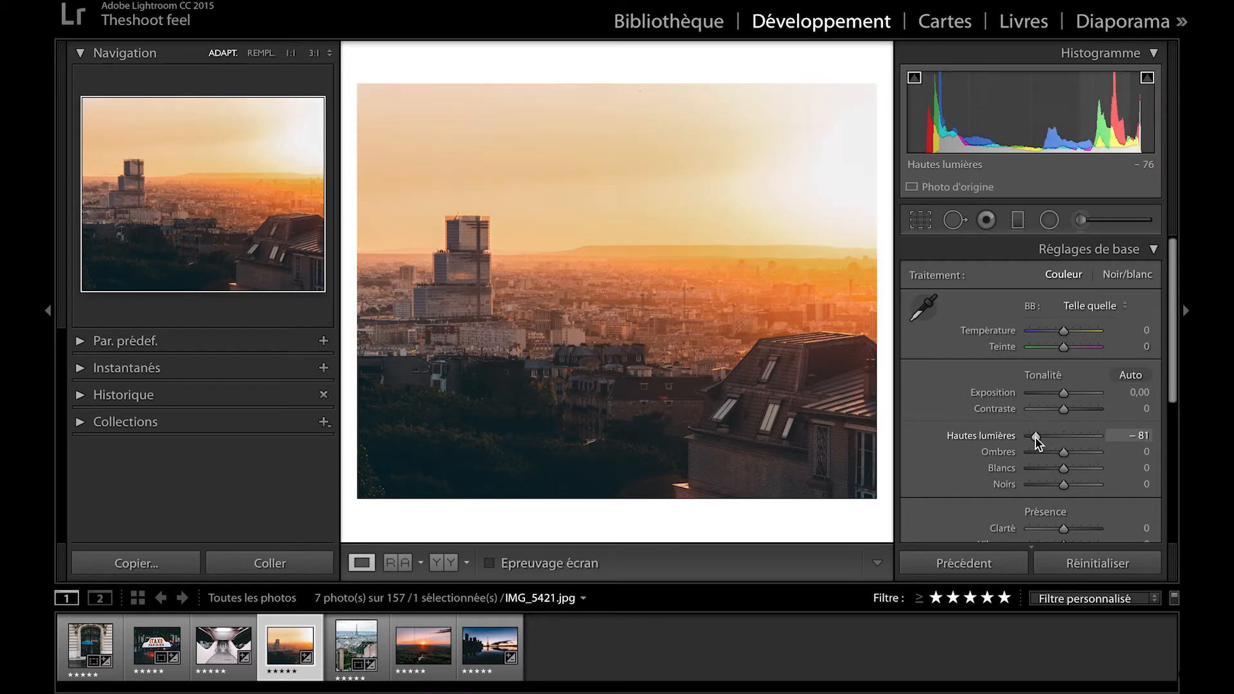
Raise Hautes lumières on the sunset photo in increments to +15.
key(Up)
key(Up)
key(Up)
key(Up)
key(Up)
key(Up)
key(Up)
key(Up)
key(Up)
key(Up)
key(Up)
key(Up)
key(Up)
key(Up)
key(Up)
key(Up)
key(Up)
key(Up)
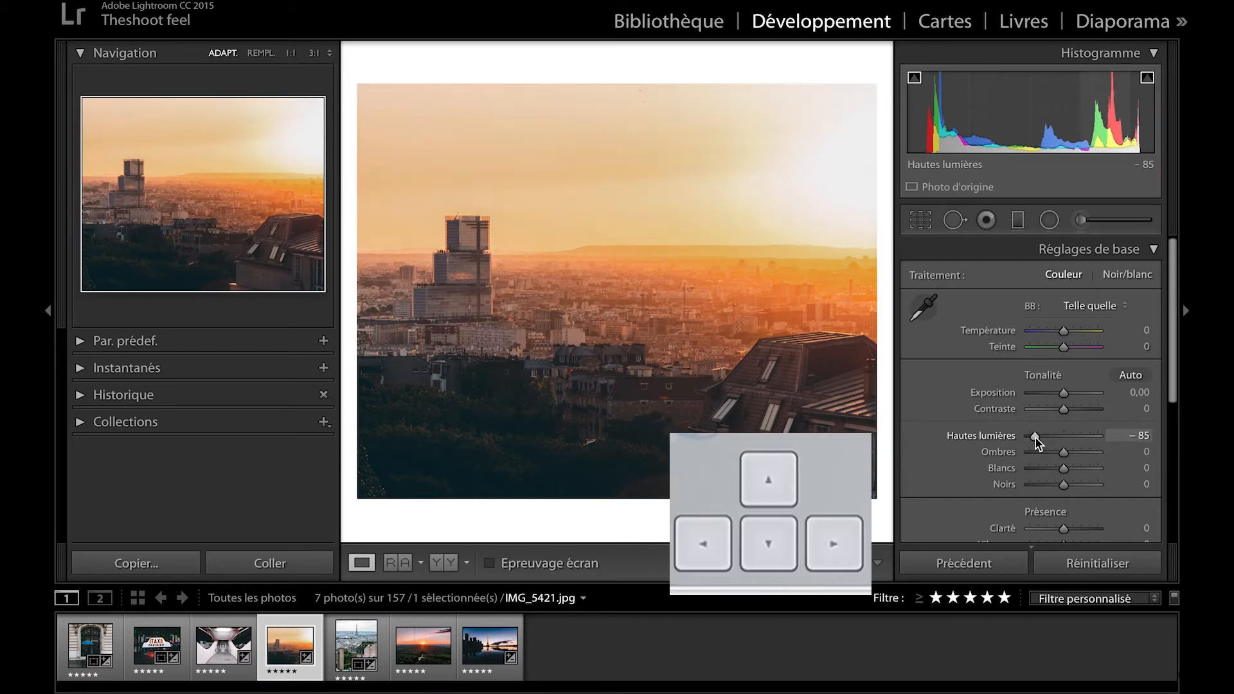
key(Up)
key(Up)
key(Up)
key(Up)
key(Up)
key(Up)
key(Up)
key(Up)
key(Up)
key(Up)
key(Up)
key(Up)
key(Up)
key(Up)
key(Up)
key(Up)
key(Up)
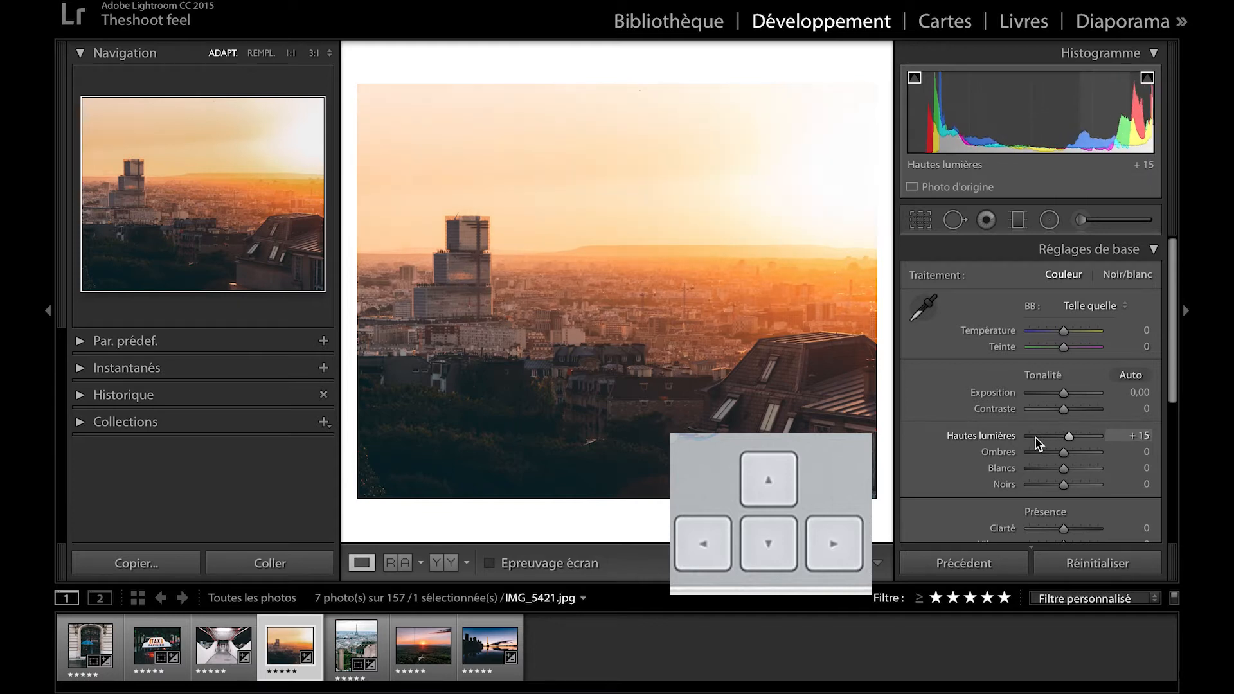
Turn on the clipping display and raise Hautes lumières to about +40.
key(j)
key(Up)
key(Up)
key(Up)
key(Up)
key(Up)
Return Hautes lumières on the sunset photo to 0 and hide the clipping display.
key(Down)
key(Down)
key(Down)
key(Down)
key(Down)
key(Down)
key(Down)
key(Down)
key(Down)
key(Down)
key(Down)
key(Down)
key(Down)
key(Down)
key(Down)
key(Down)
key(Down)
key(Down)
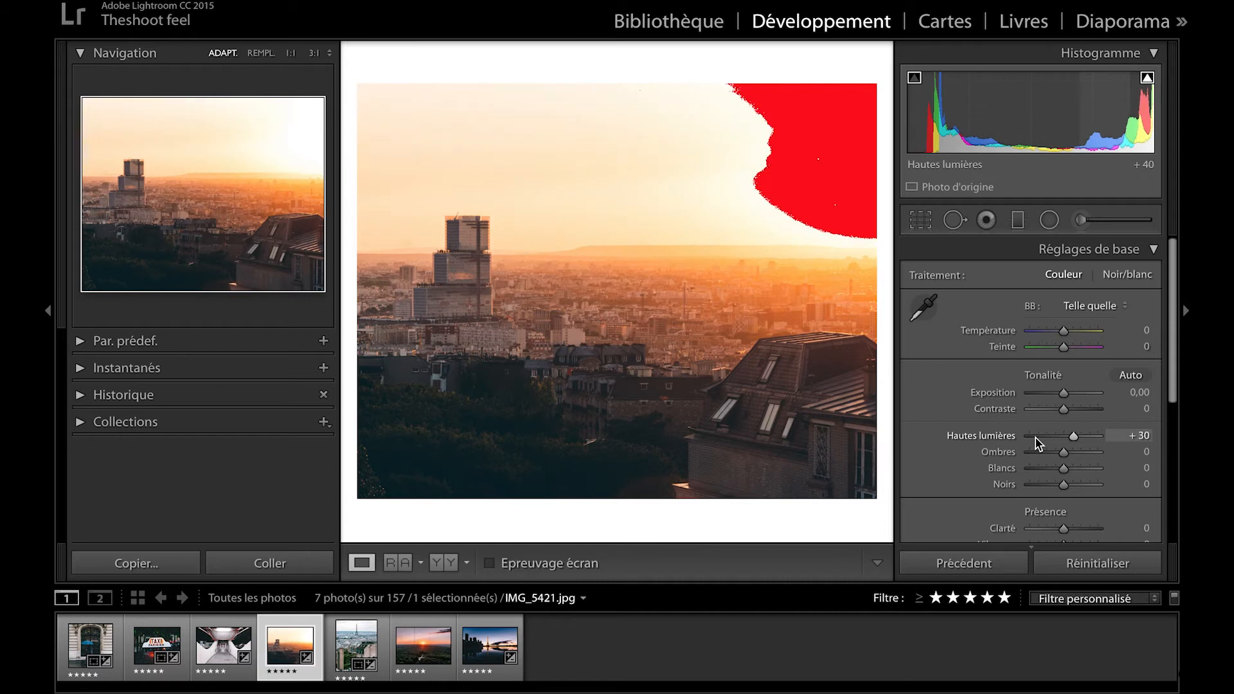
key(Down)
key(Down)
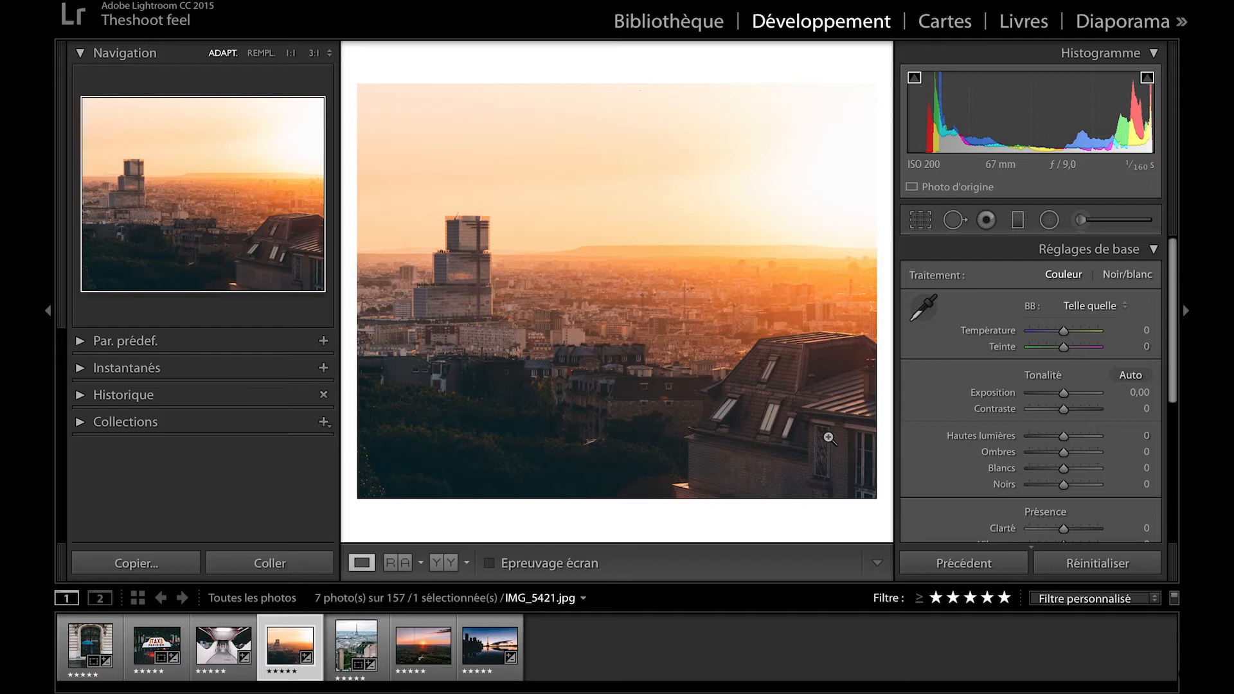
Open the Paris rooftops photo IMG_3533.cr2 and toggle its highlight clipping warning off and back on.
click(357, 640)
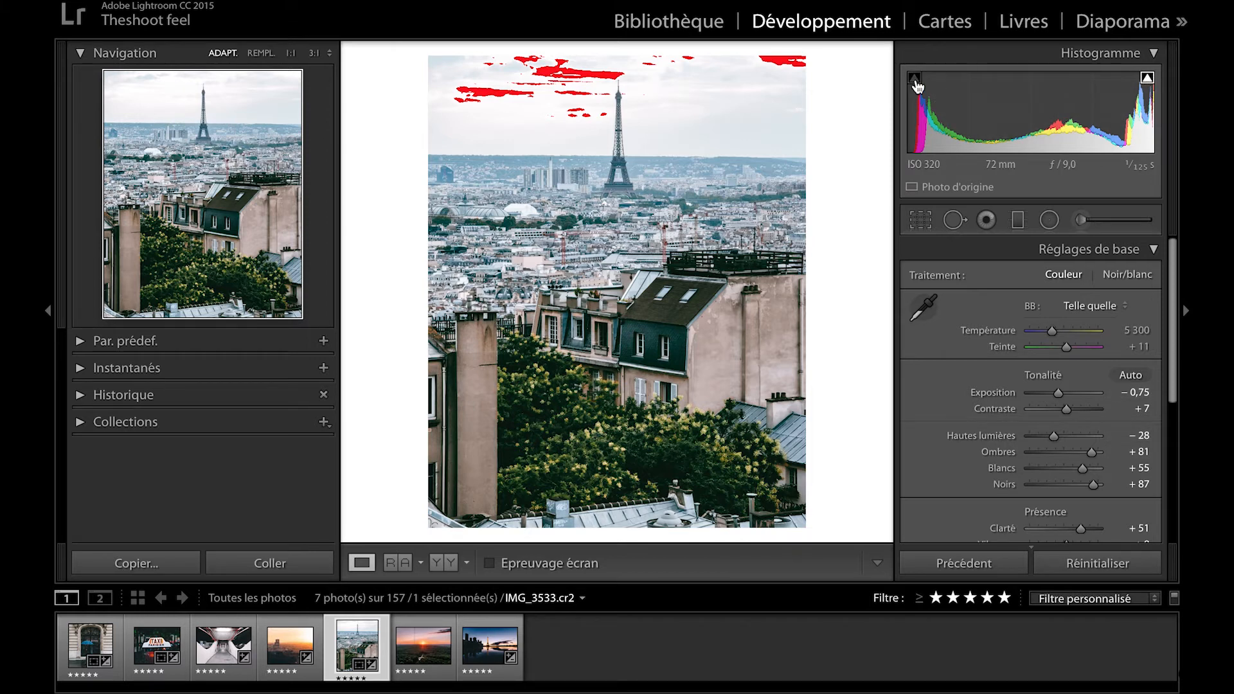
click(1149, 80)
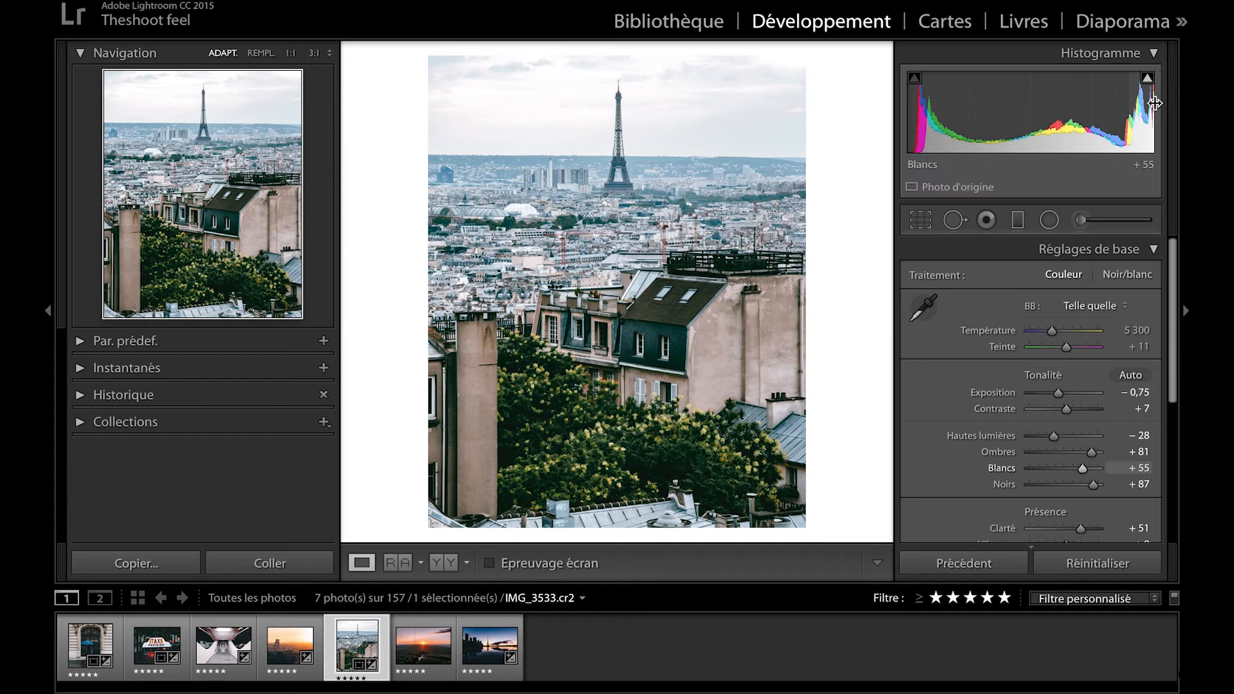
click(1147, 79)
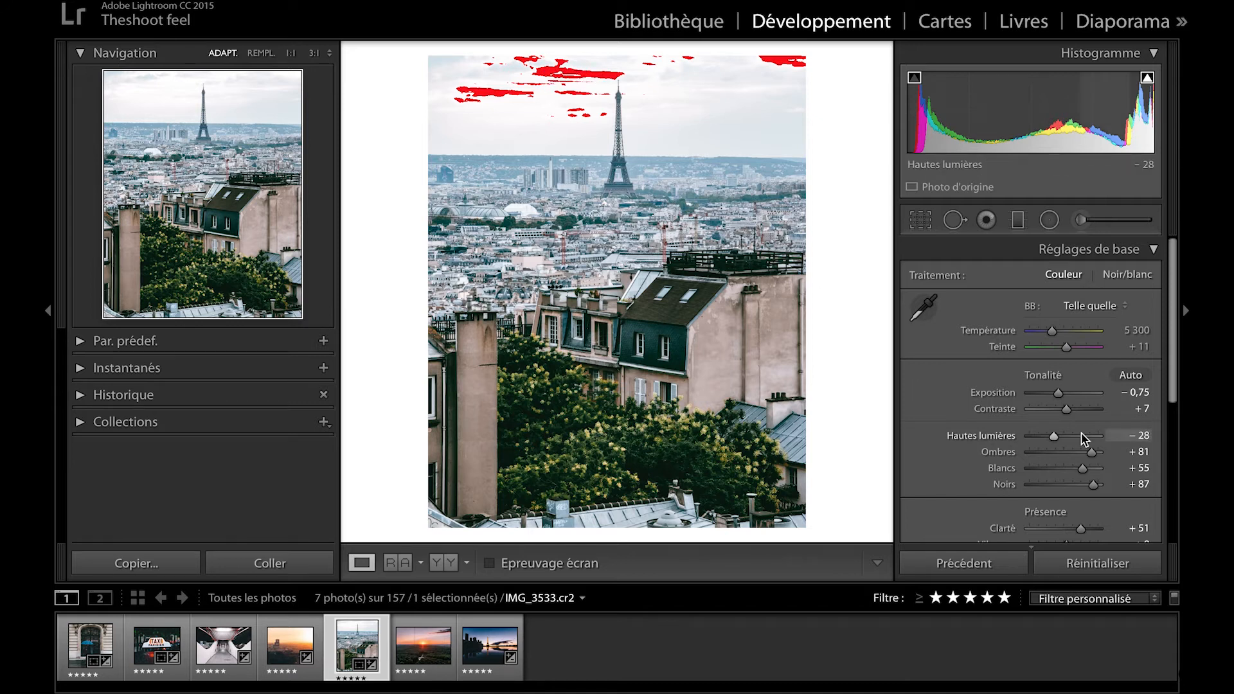
Set Noirs to +100 on the rooftops photo and inspect the foliage for clipped shadows at 1:1.
drag(1091, 483, 1127, 498)
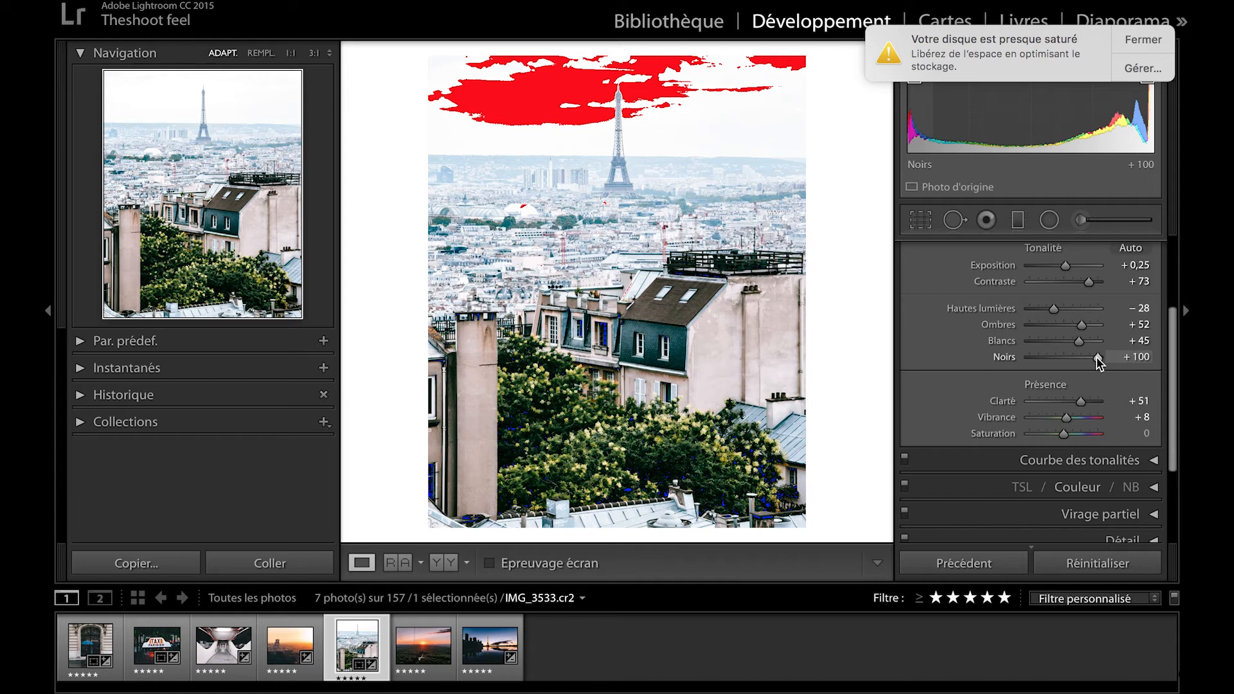
click(702, 502)
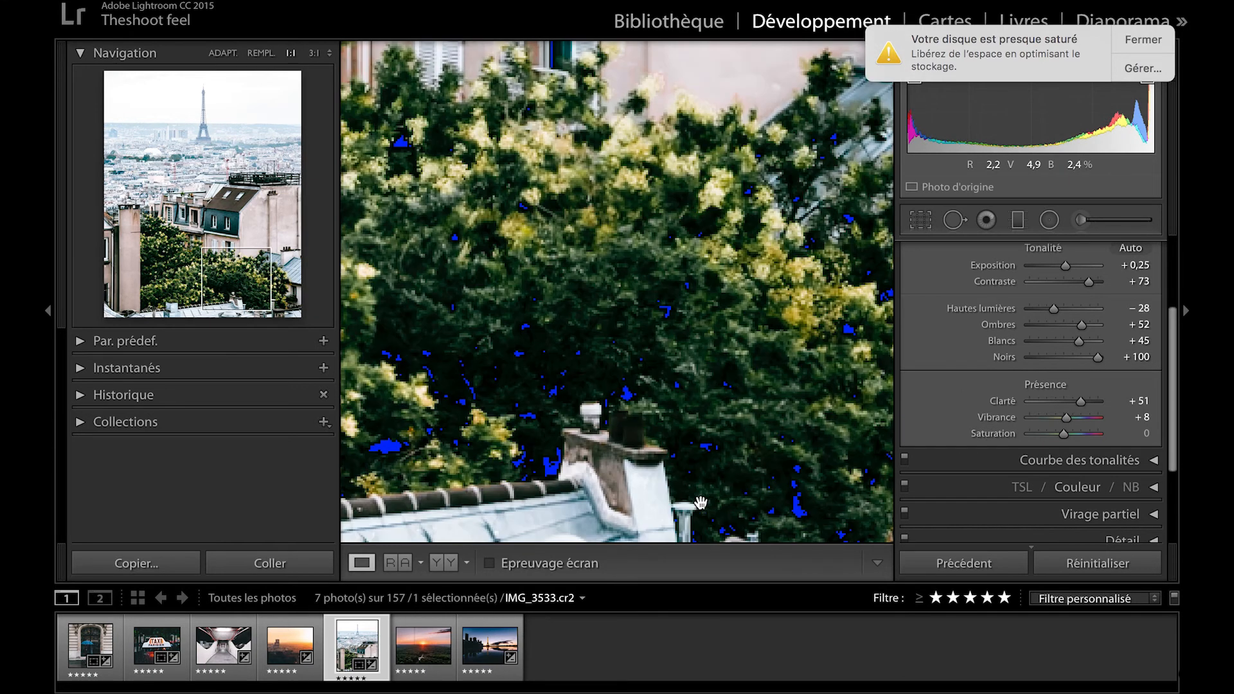
click(551, 353)
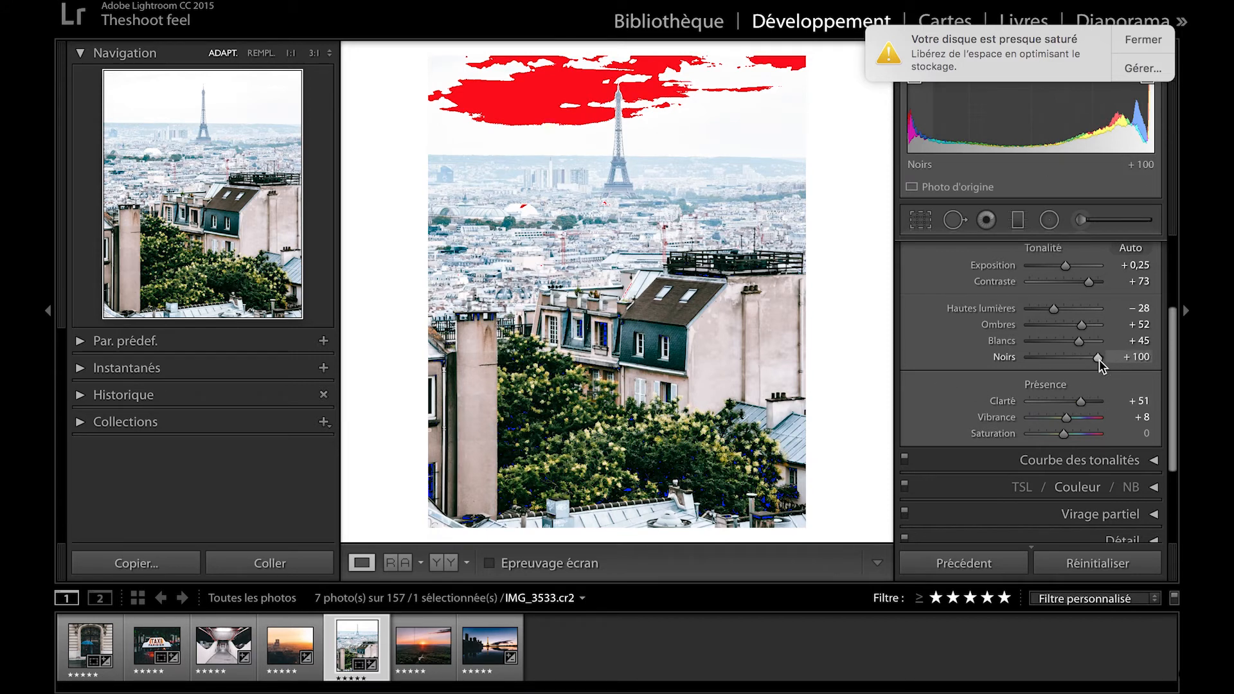
Dismiss the disk-space alert and adjust the rooftops photo's RVB tone curve: black point at 0,0 / 1,6 %, white point slightly lowered.
click(1143, 40)
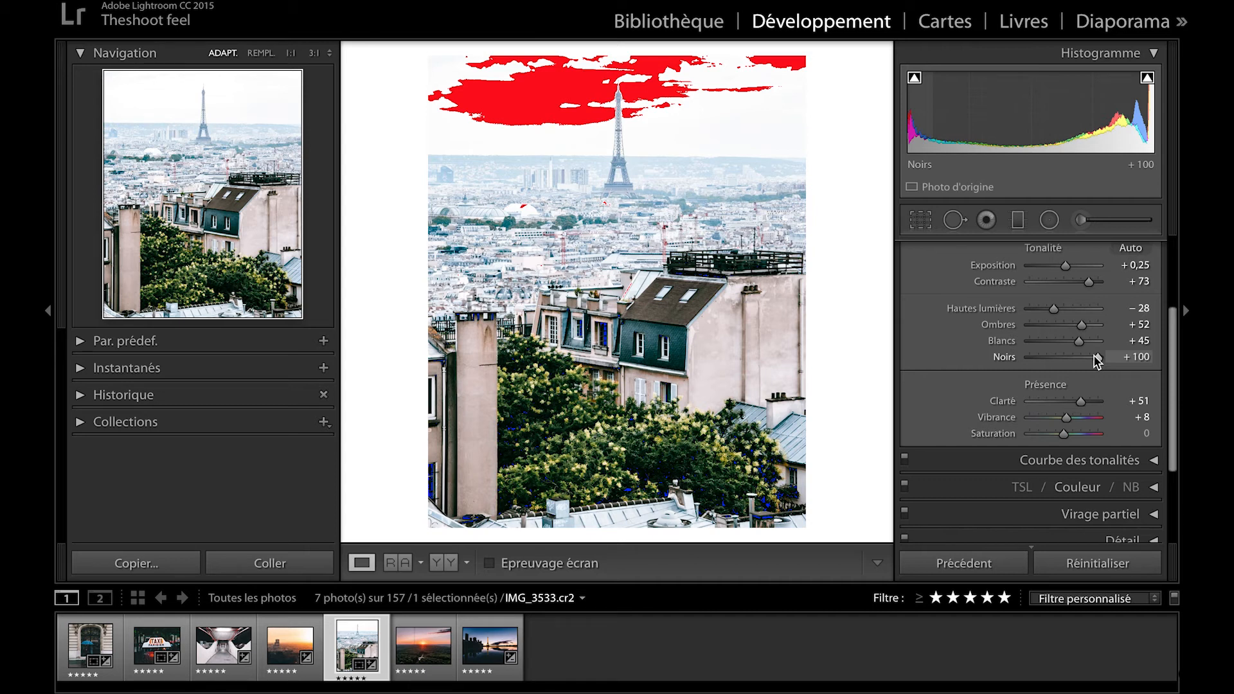
click(1152, 461)
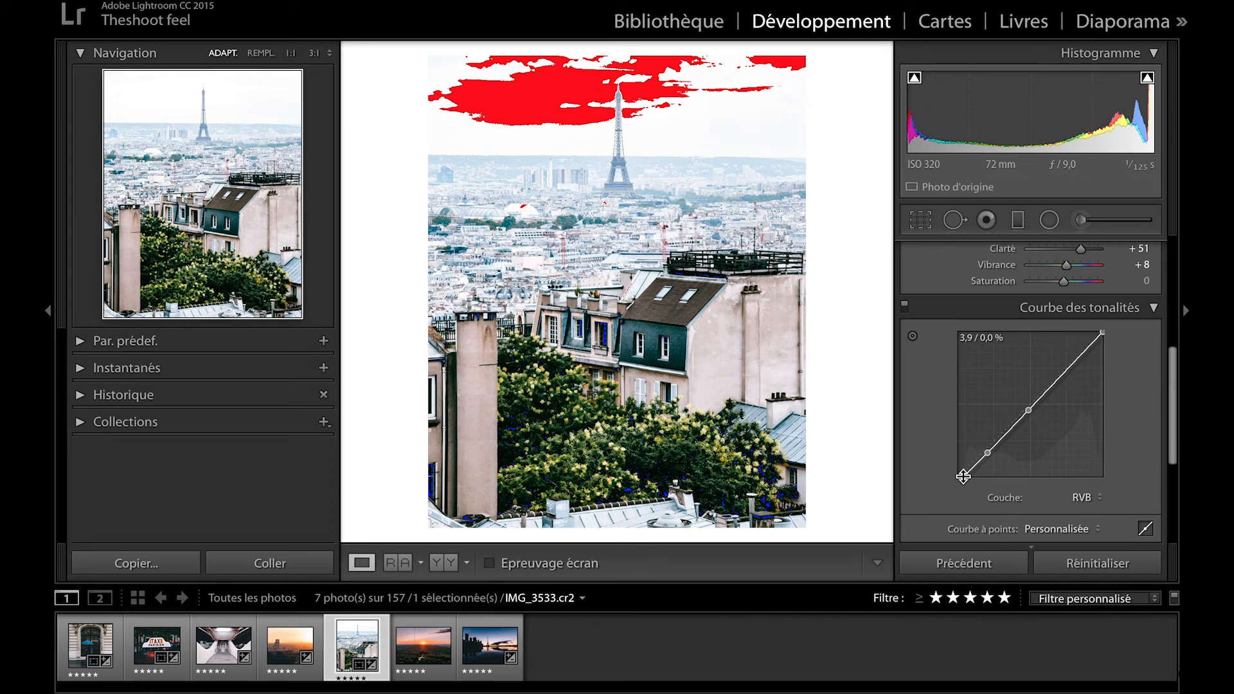
drag(963, 476, 957, 477)
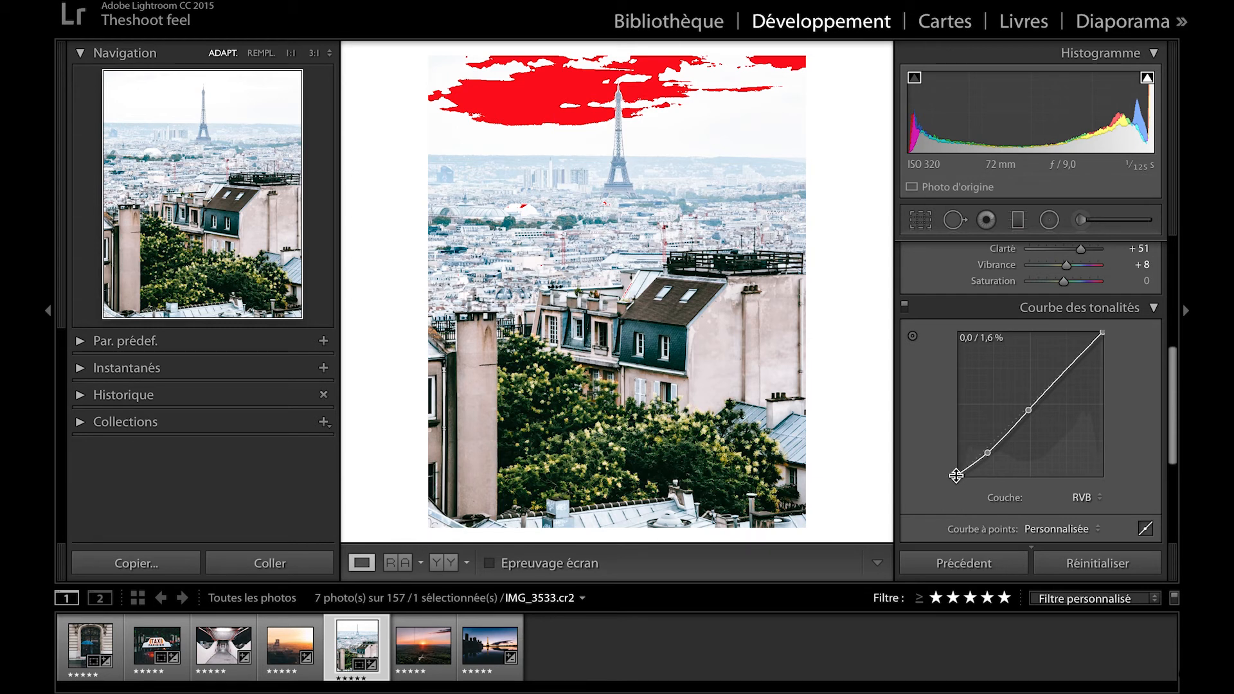
click(1101, 334)
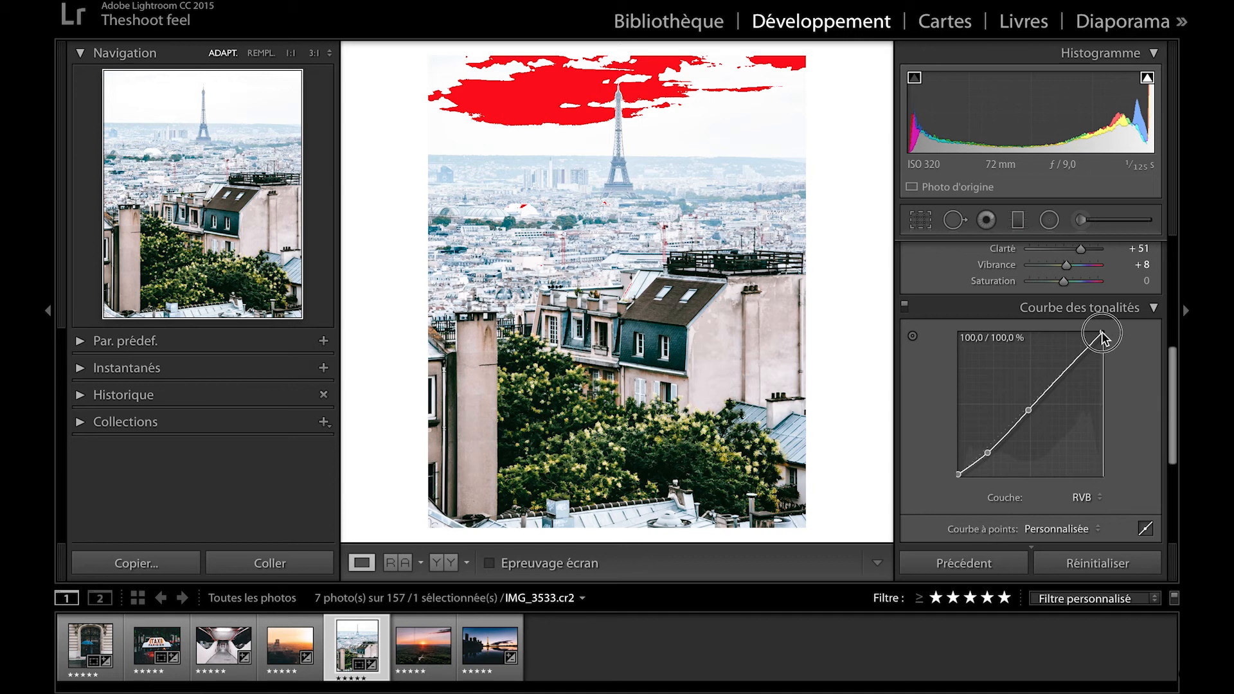
drag(1102, 333, 1105, 335)
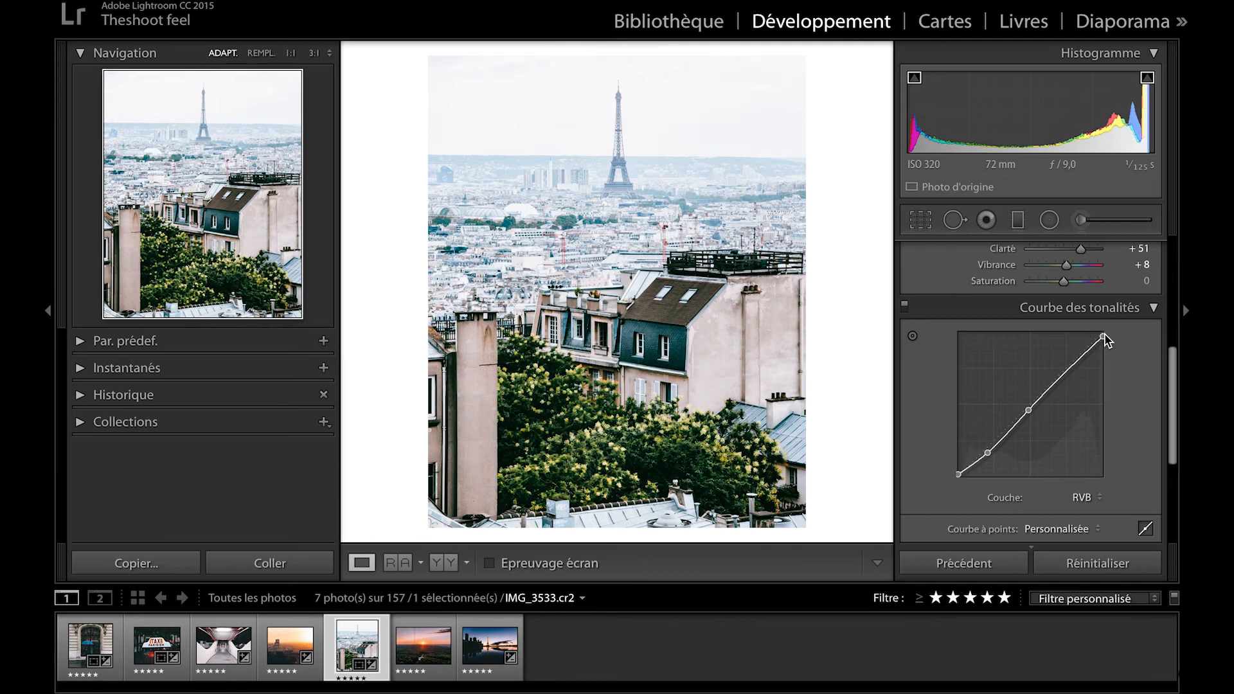
click(1155, 308)
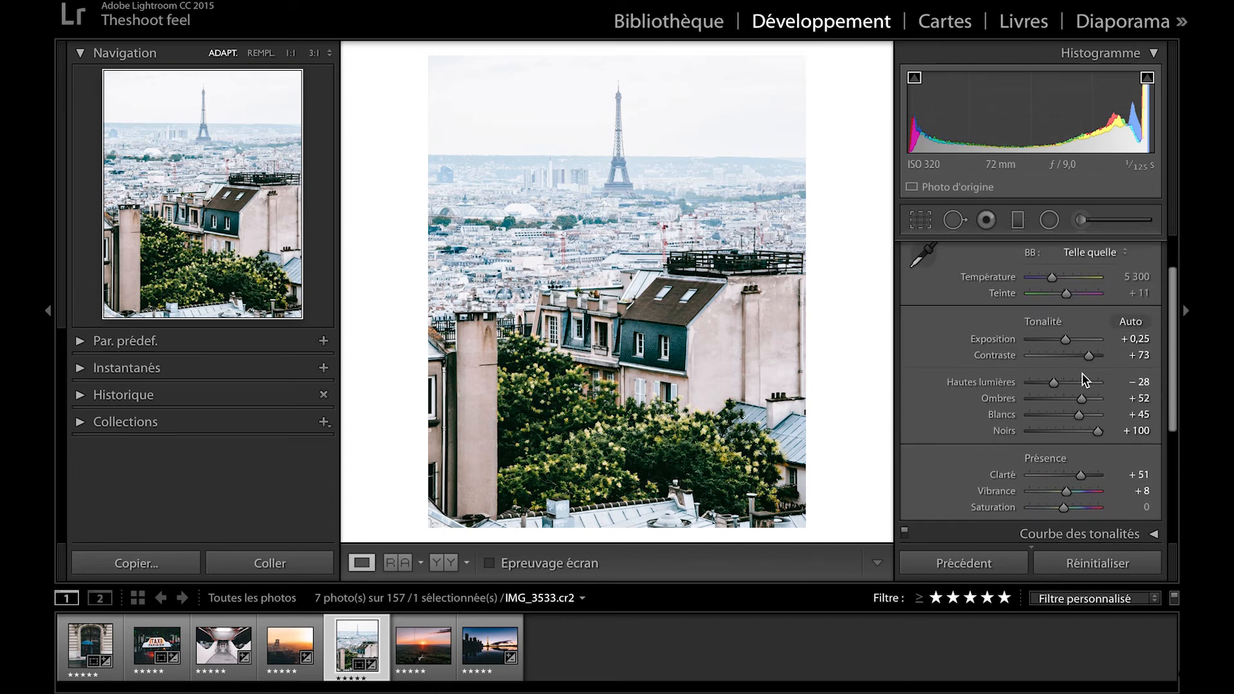
Set Hautes lumières to -100, Exposition to -0,25 and Blancs to -9 on the rooftops photo.
drag(1053, 382, 1051, 421)
drag(1065, 334, 1062, 341)
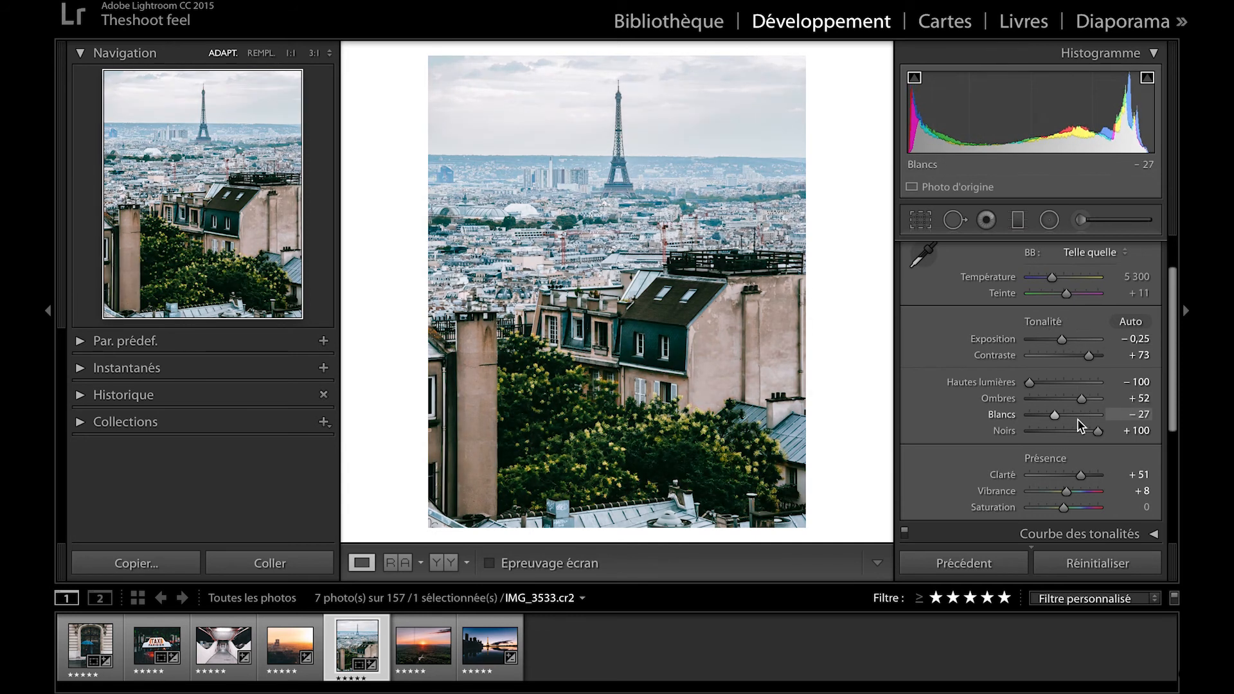
drag(1055, 412, 1060, 412)
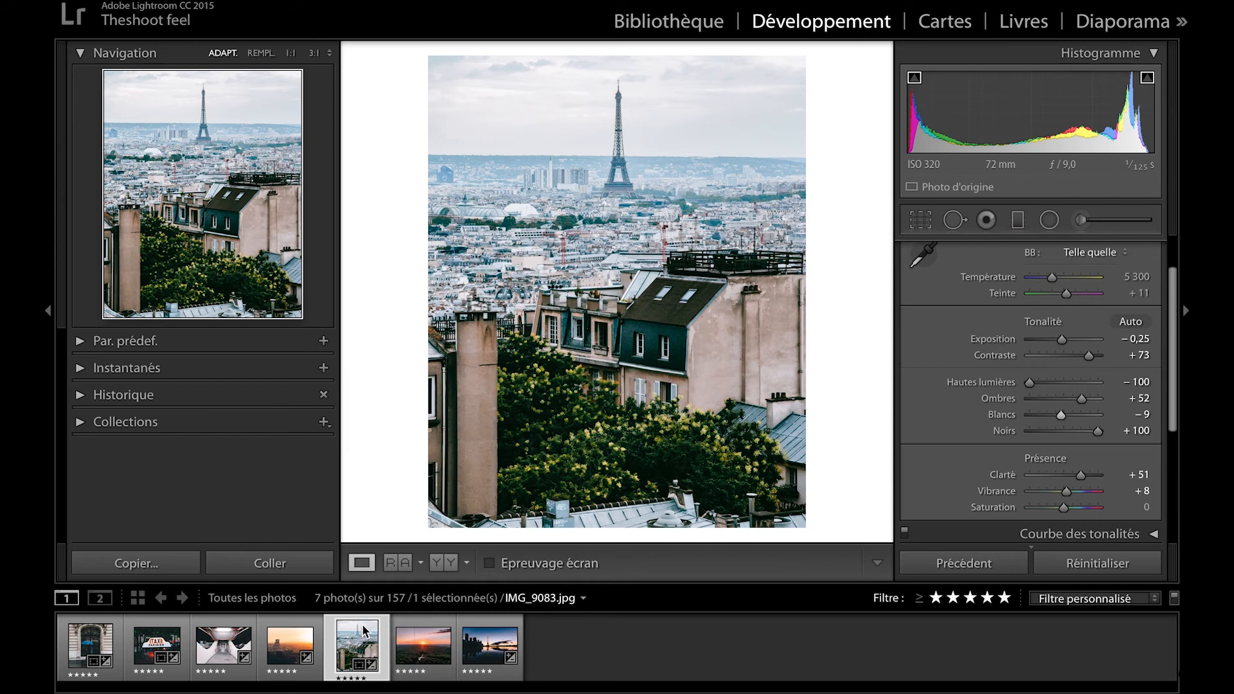
Open the taxi sign photo IMG_3175.cr2 and reset all its develop settings.
click(84, 653)
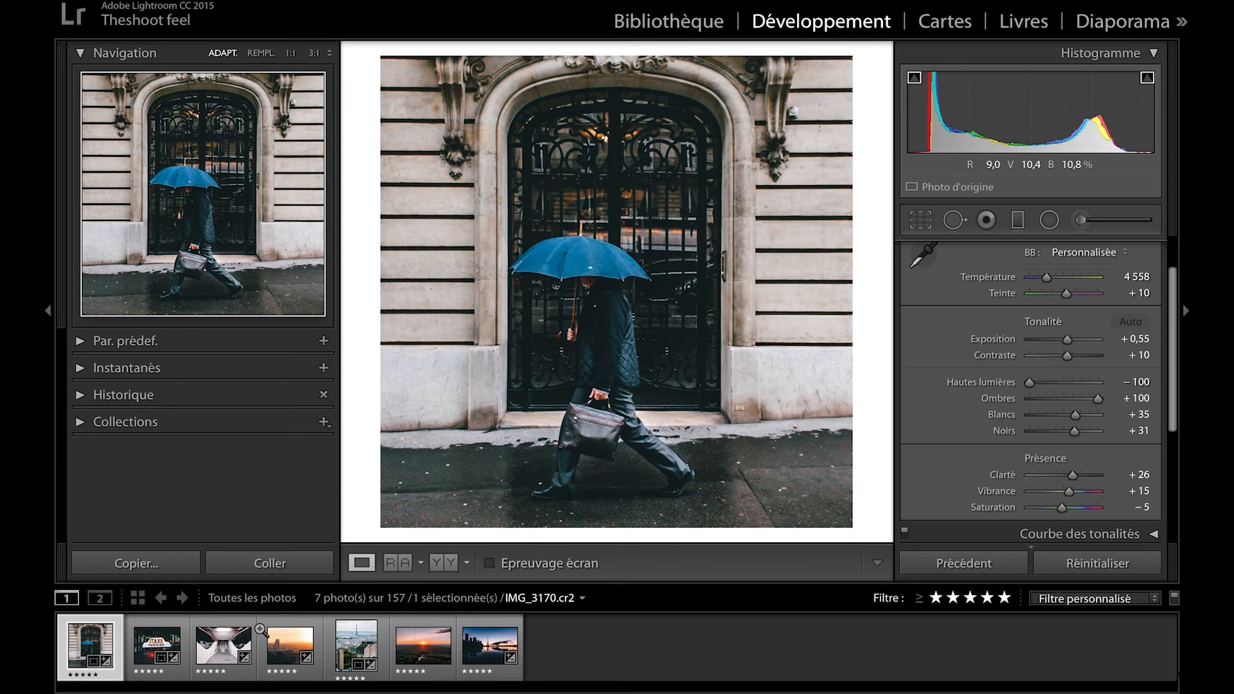
click(152, 647)
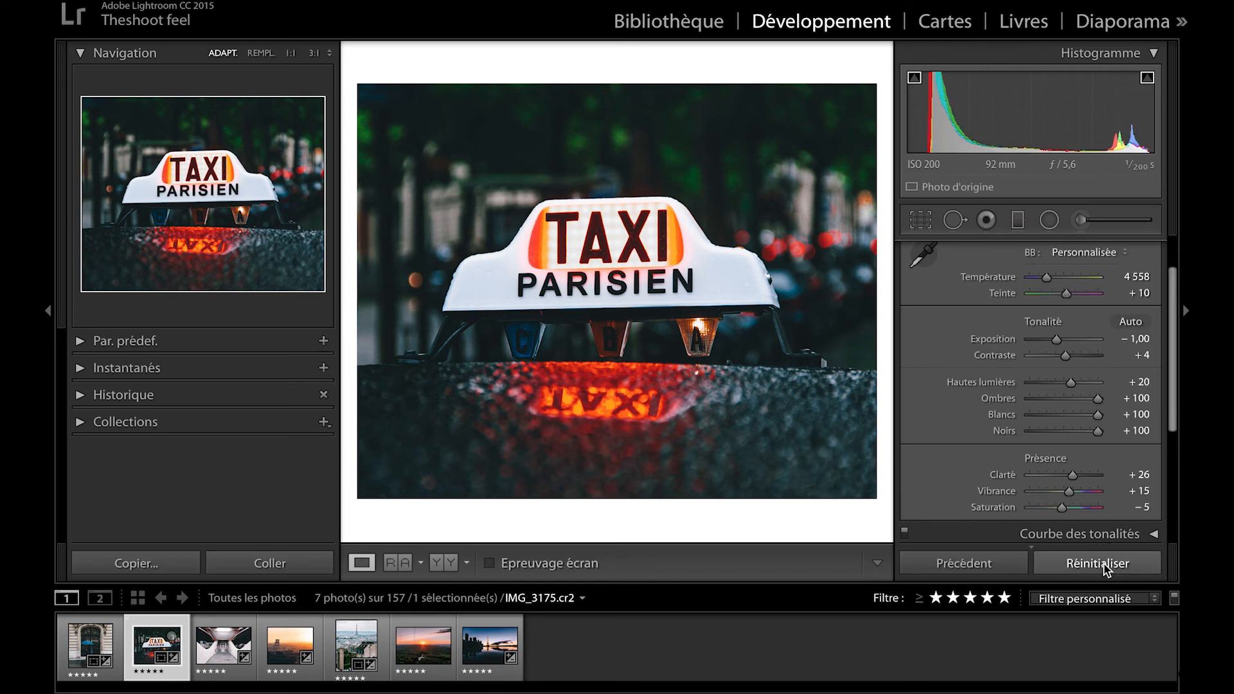
click(1104, 568)
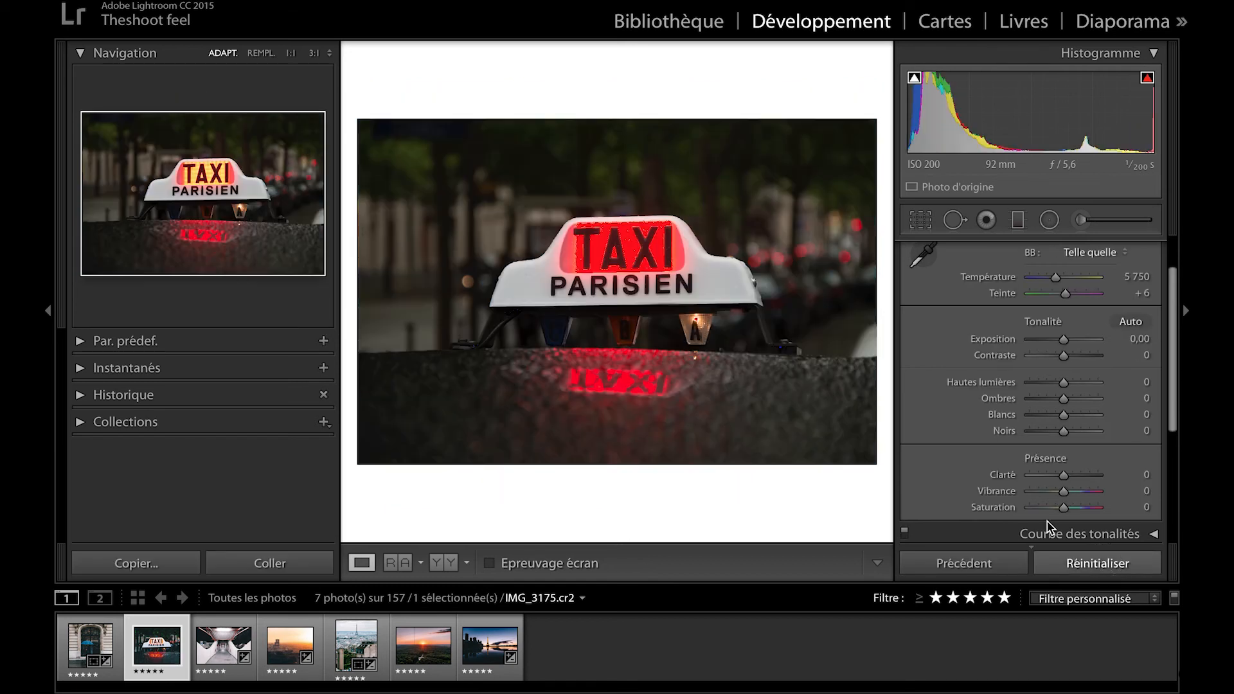
Copy all develop settings, including Tonalité simple, from the umbrella photo IMG_3170.cr2 and paste them onto the taxi photo IMG_3175.cr2.
click(88, 646)
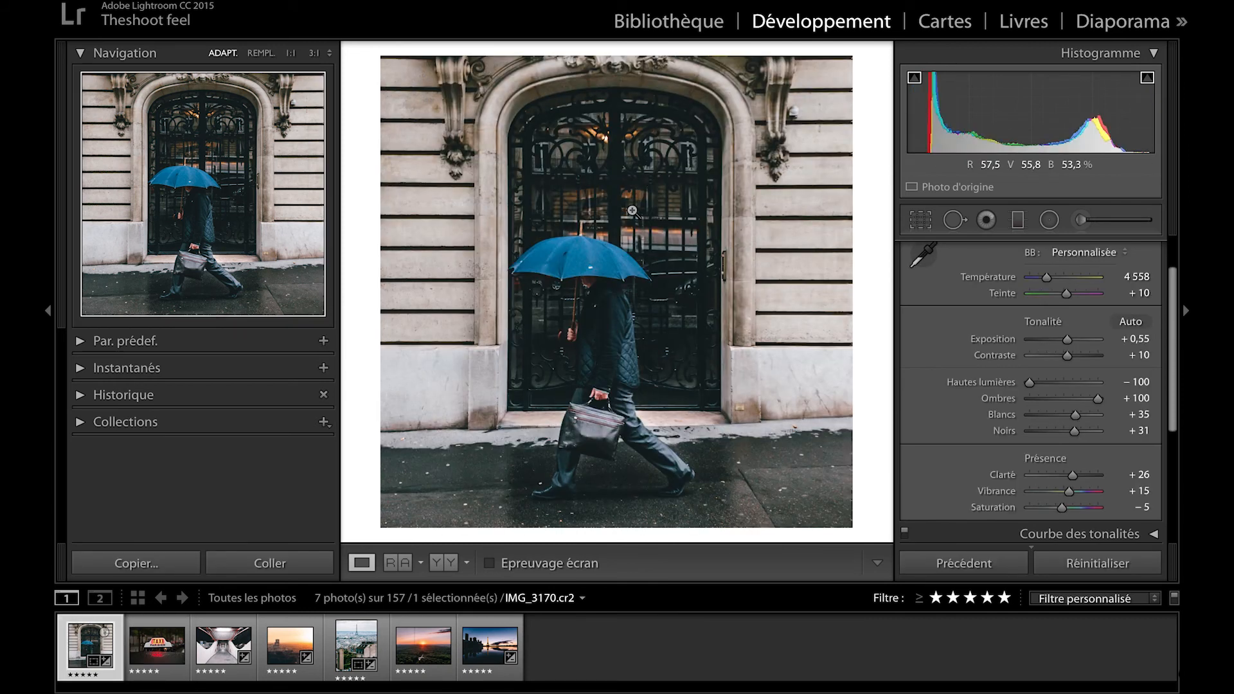
click(136, 565)
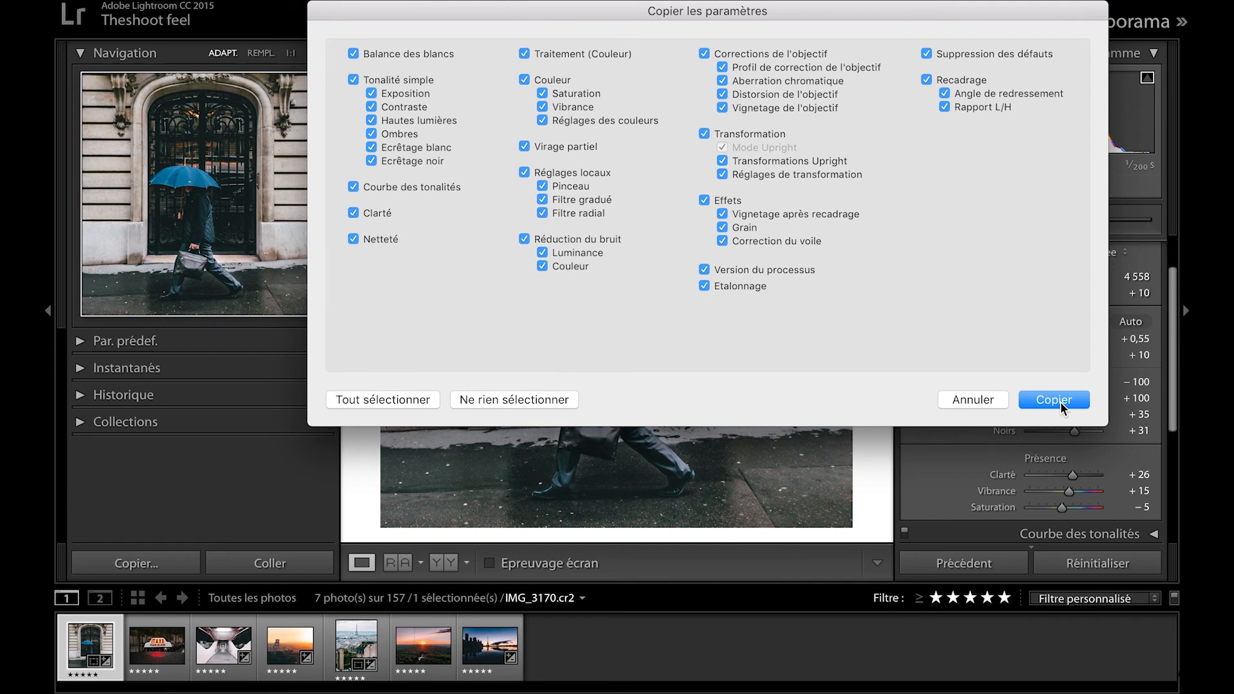
click(354, 80)
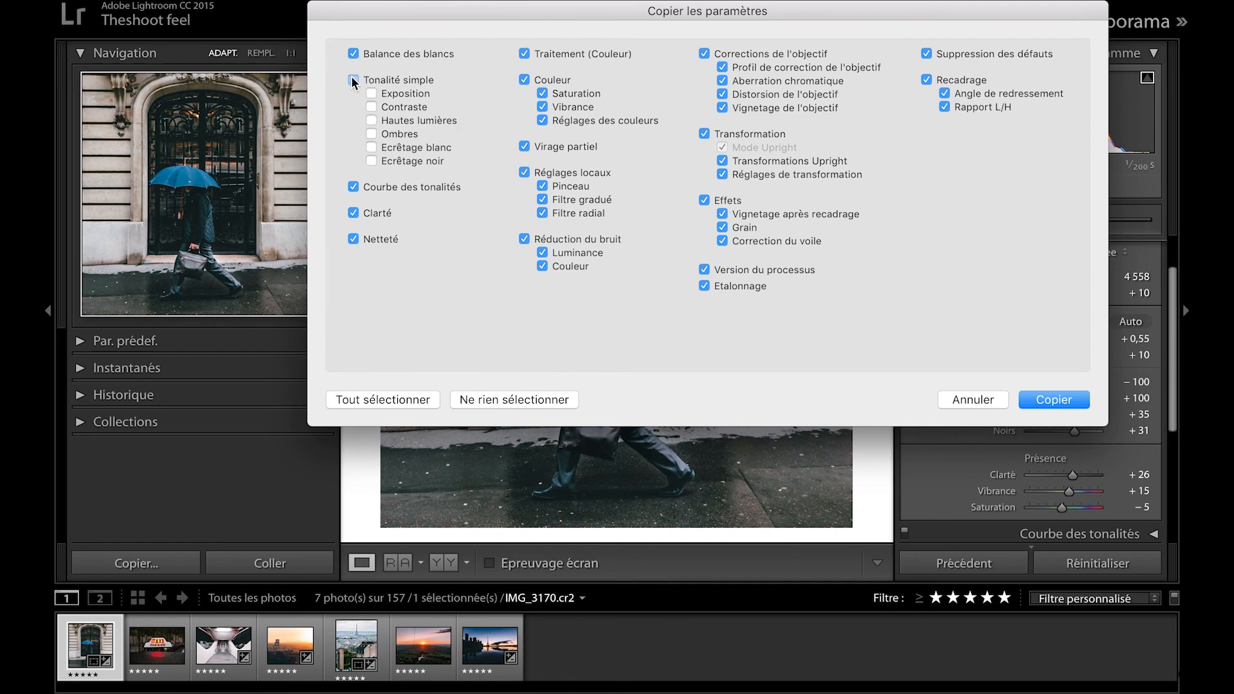
click(354, 80)
click(1057, 402)
click(157, 650)
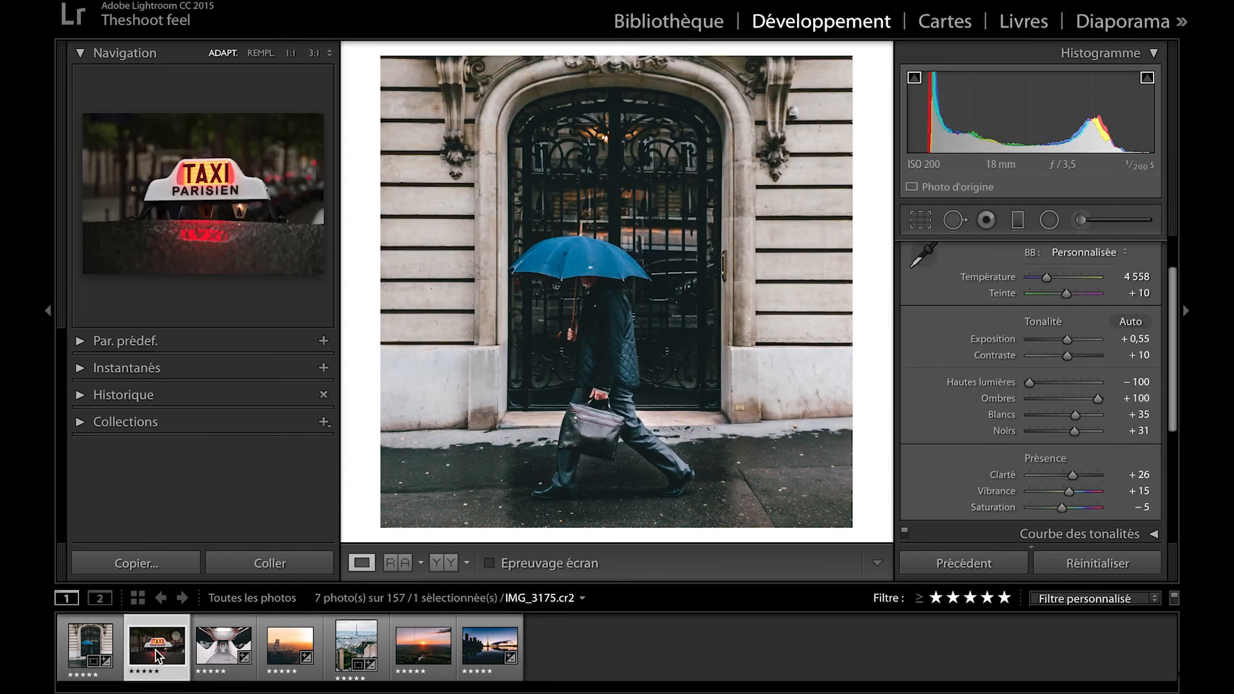
click(249, 563)
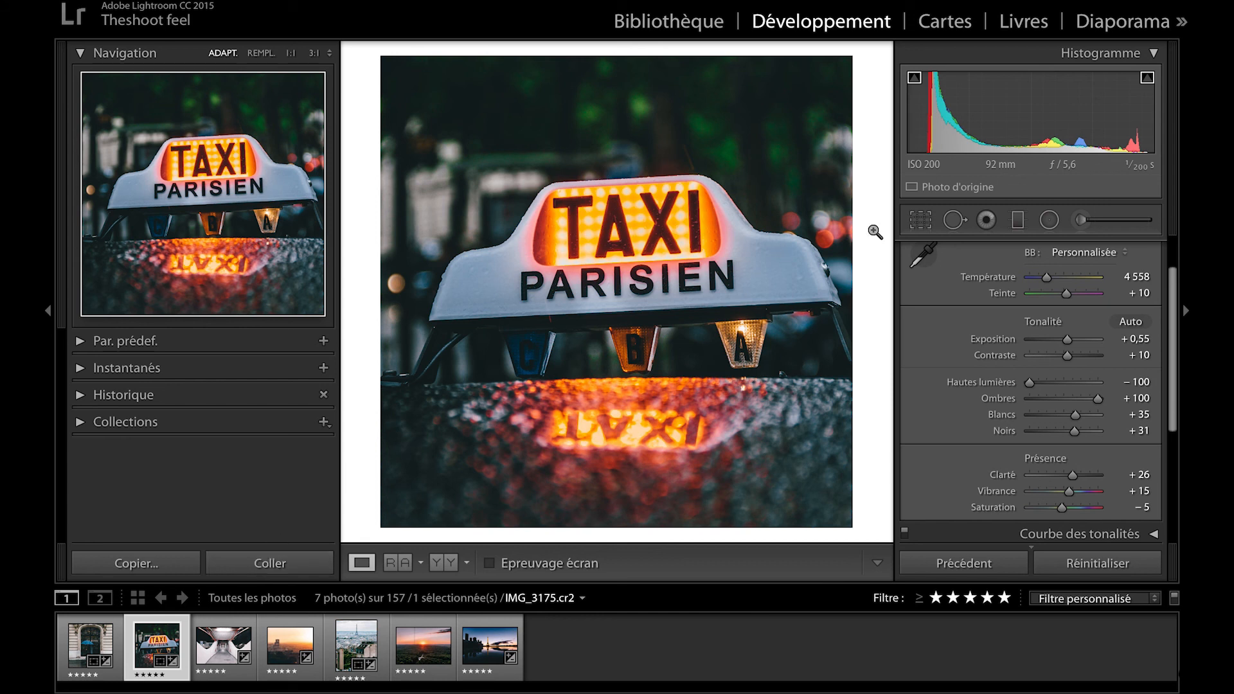
Reposition the taxi photo inside its 1 x 1 crop frame, shifting the image slightly to the left.
click(925, 228)
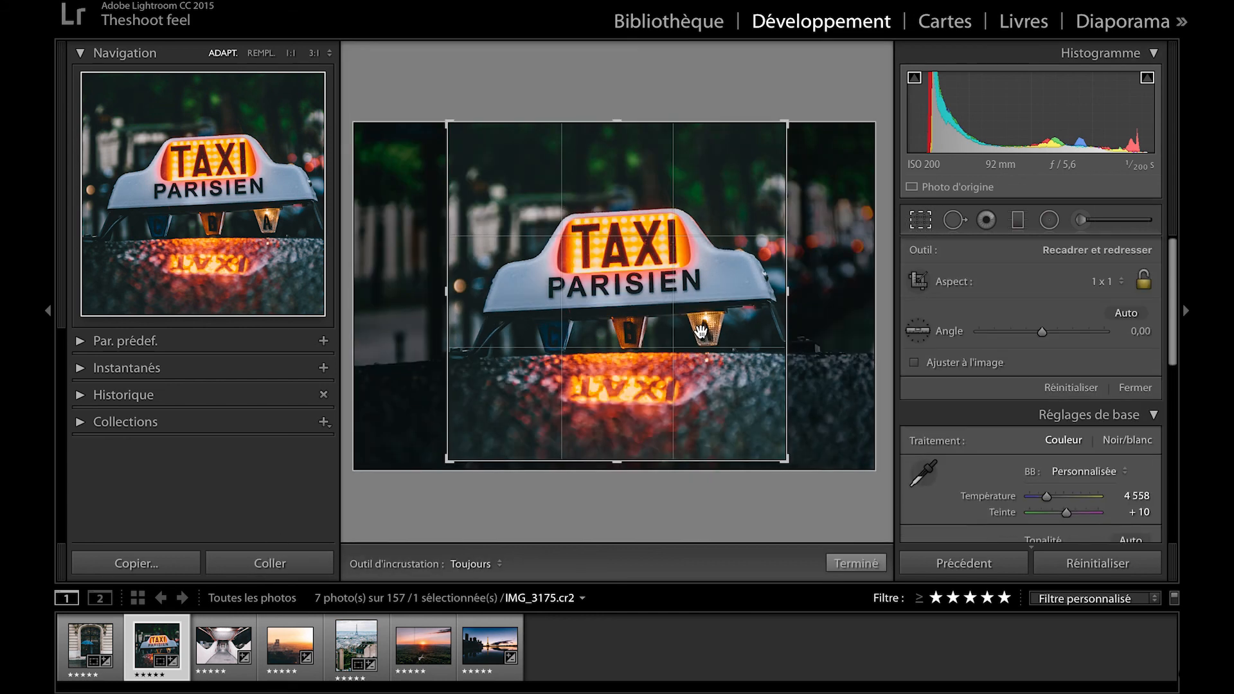
drag(710, 327, 686, 329)
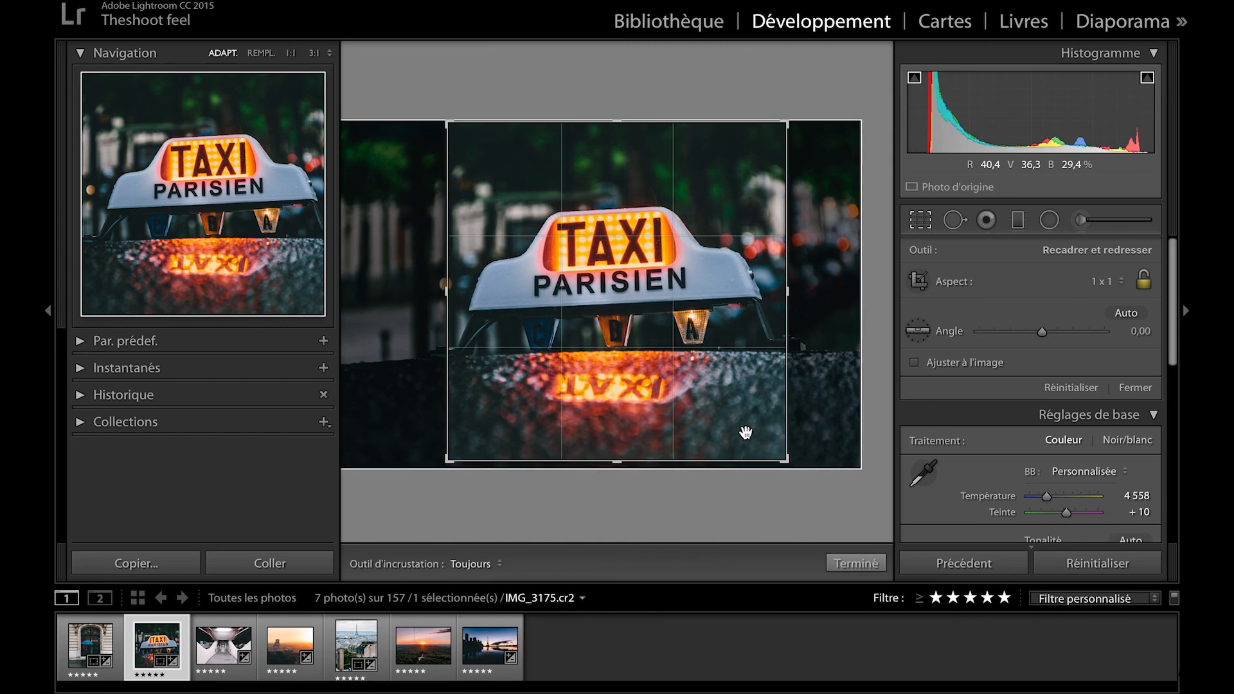